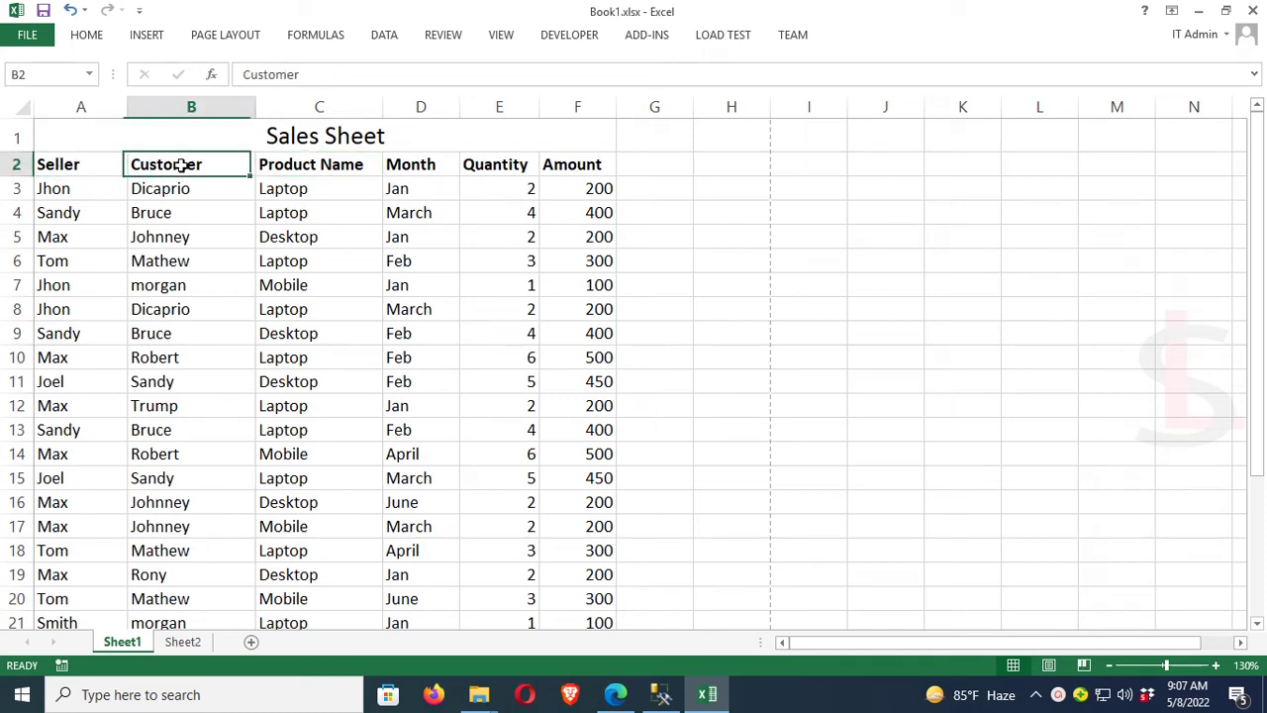
Review the column headers of the sales sheet and the entries in the Product Name column
left_click(348, 172)
left_click(432, 170)
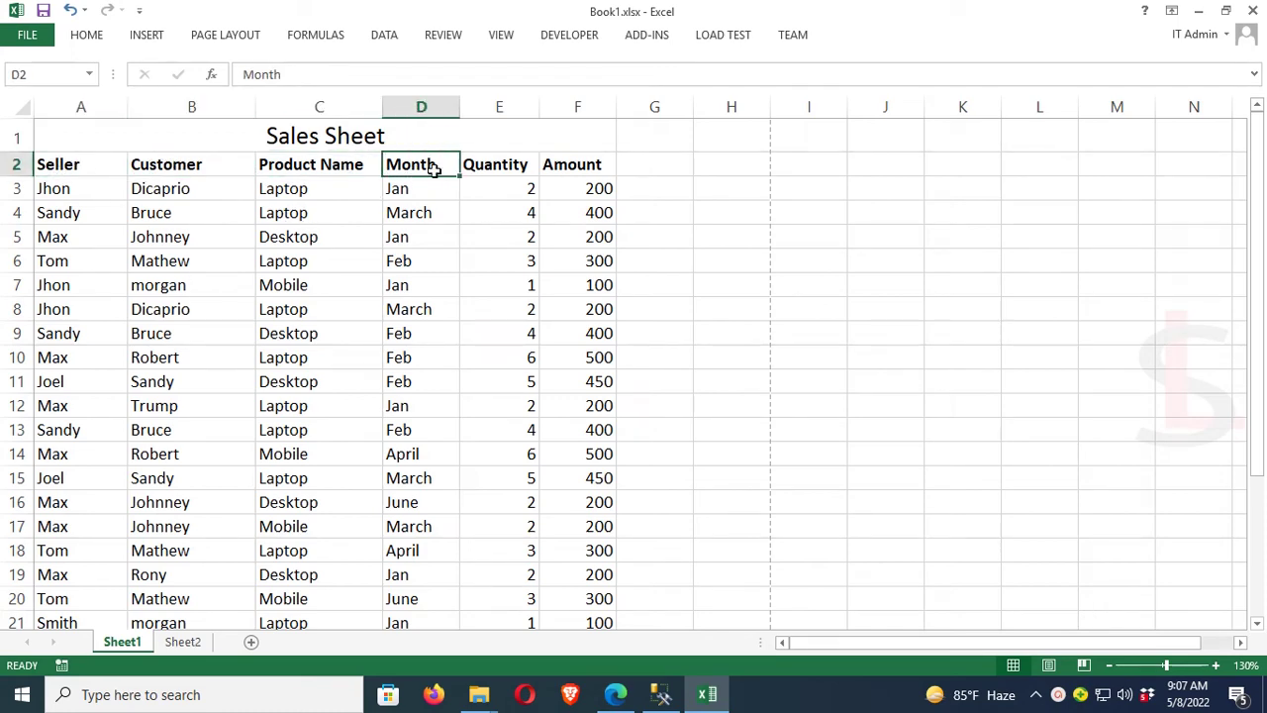
left_click(505, 166)
left_click(594, 166)
left_click(346, 167)
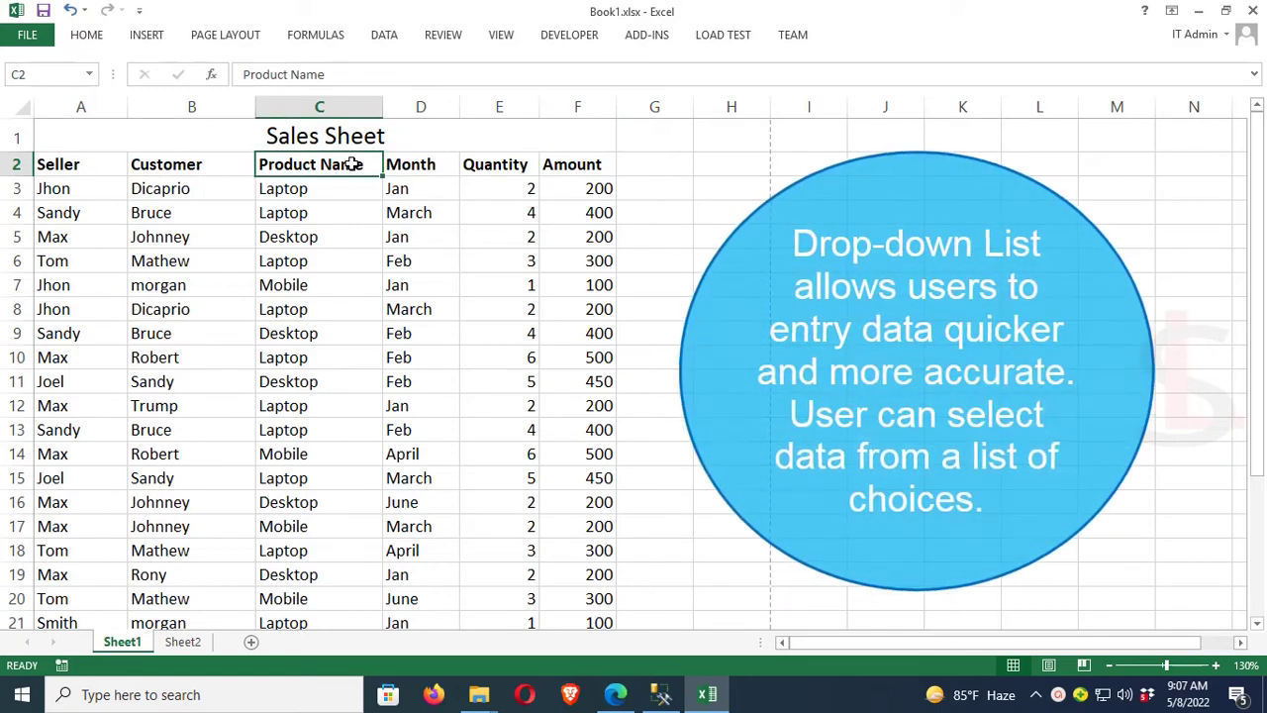
key("Down")
key("Down")
key("Down")
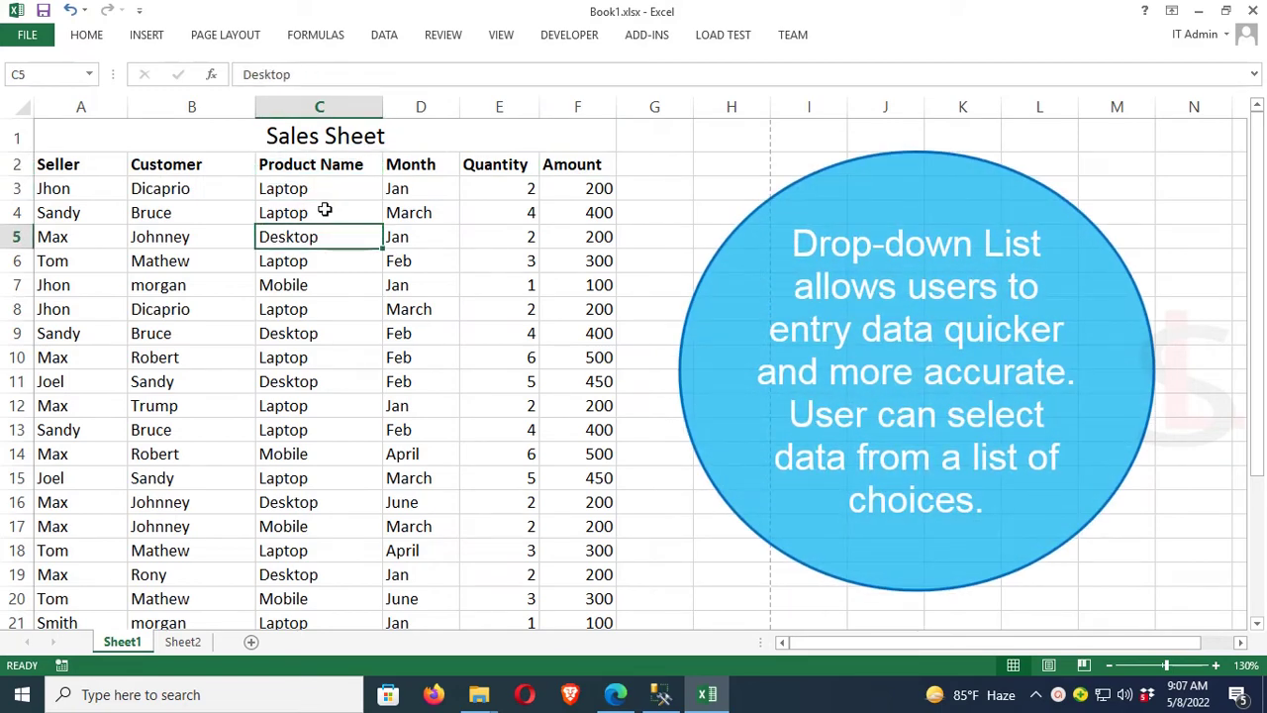
Replace the product name in cell C4 with Motherboard
left_click(325, 210)
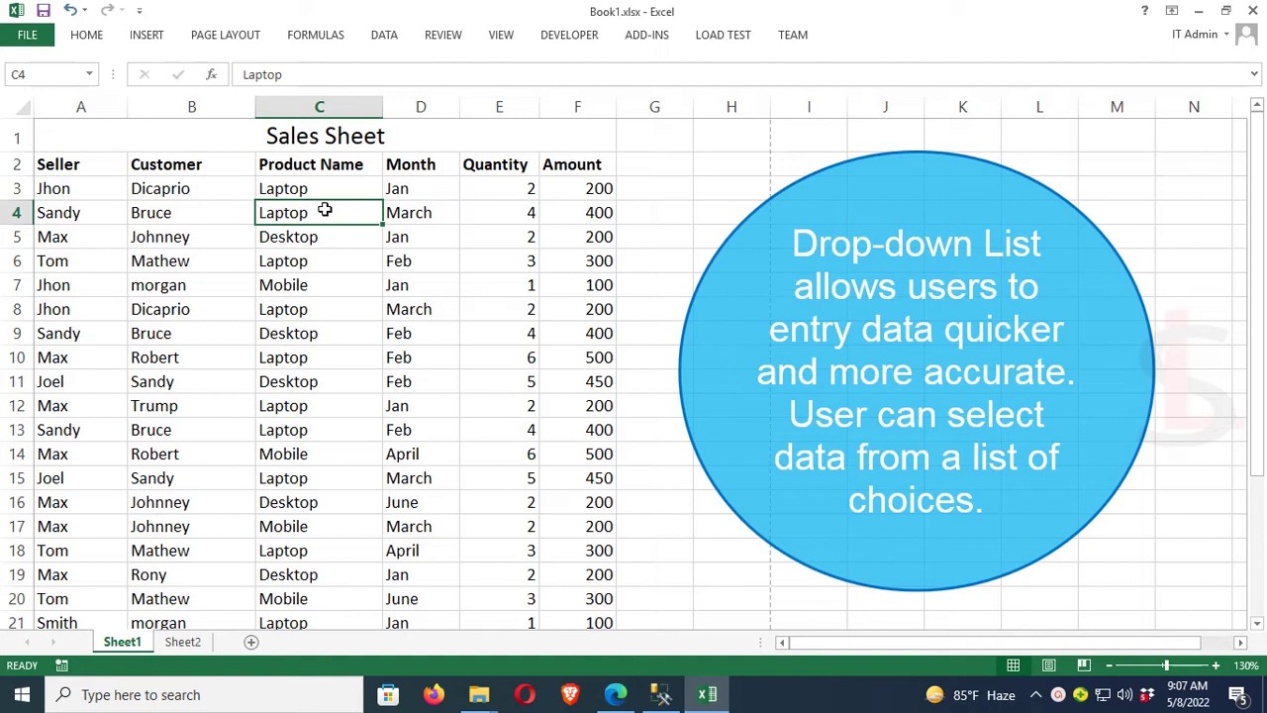
type("Mot")
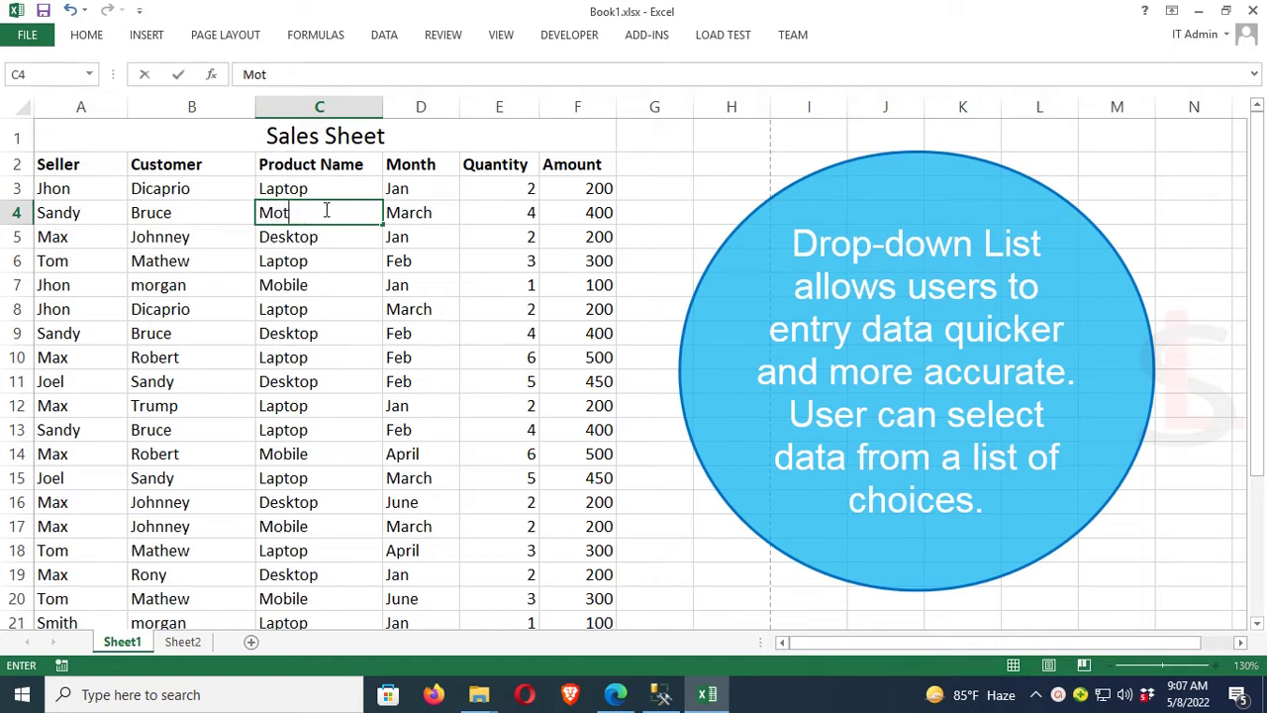
type("herbo")
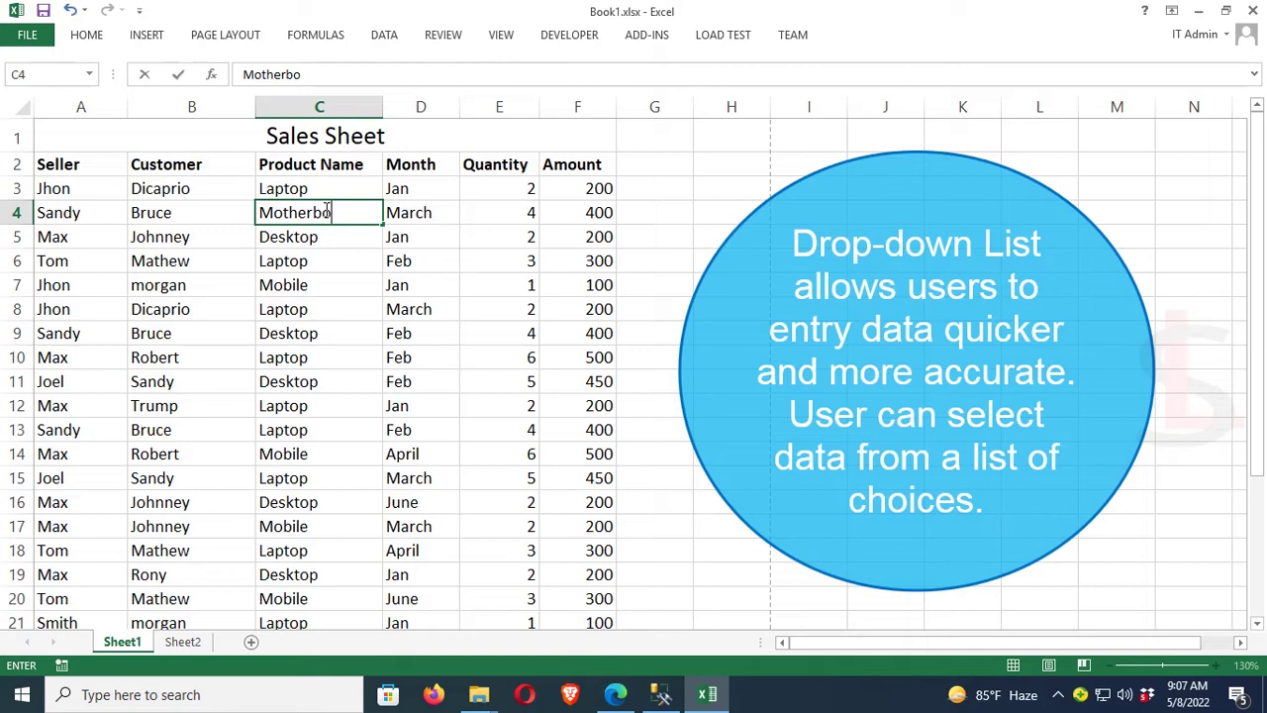
type("ard")
key("Return")
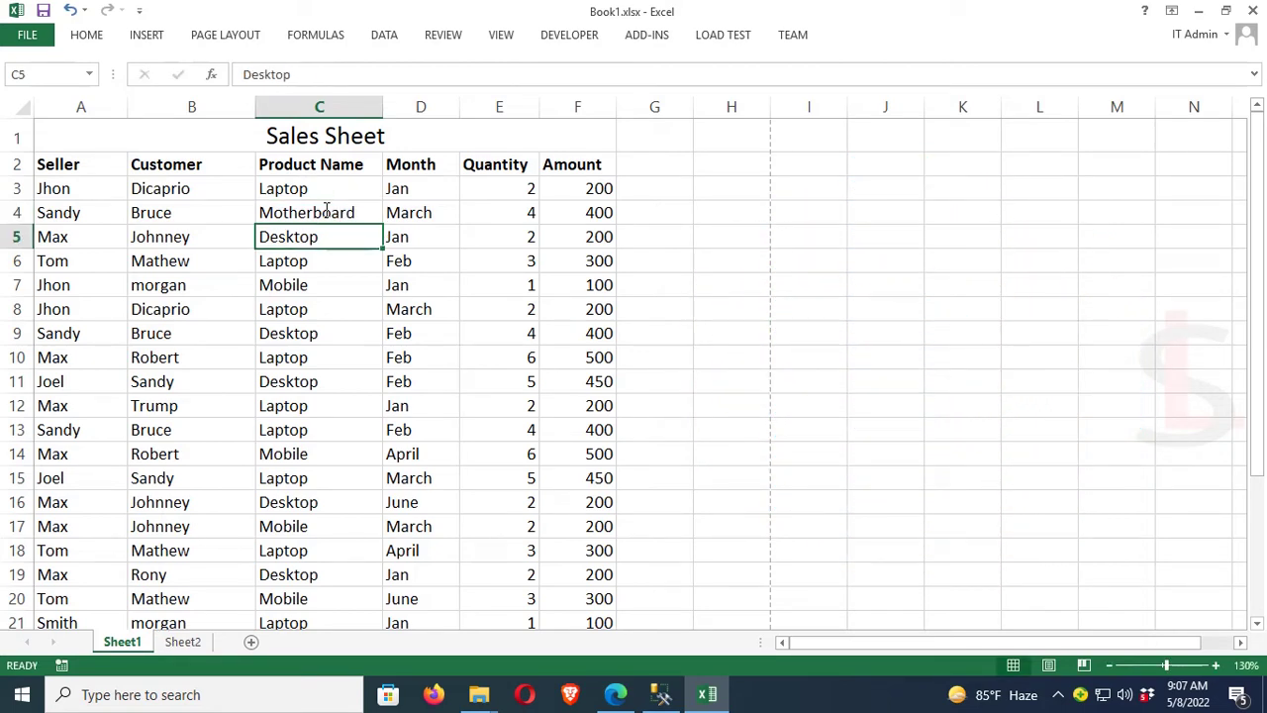
Enter CPU as the product name in cell C5 and replace it with Laptop
type("CPU")
key("Return")
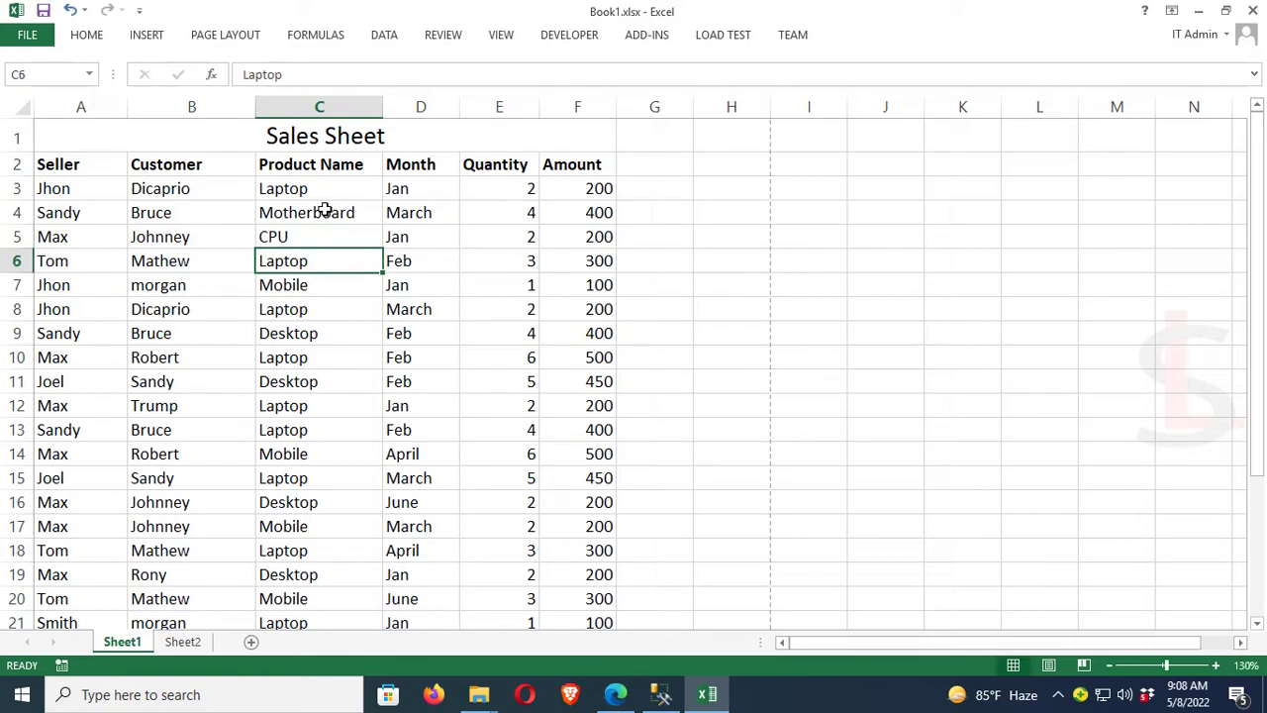
key("Up")
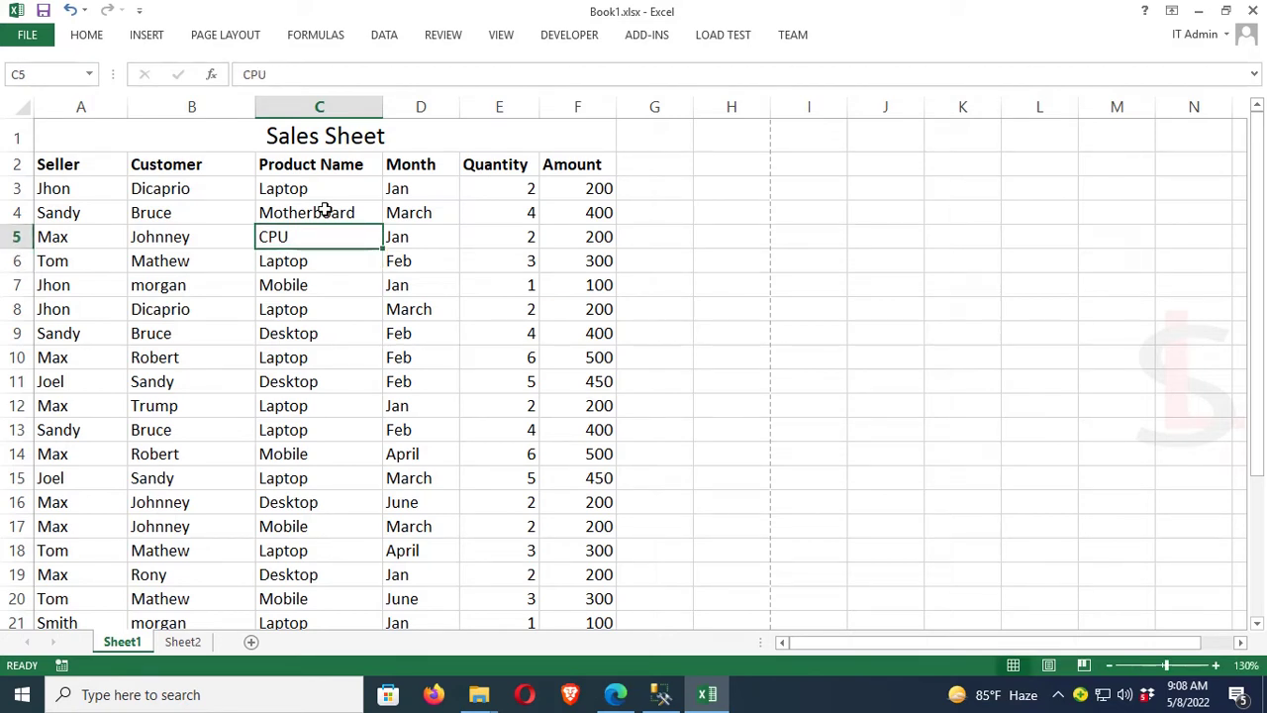
type("La")
key("Return")
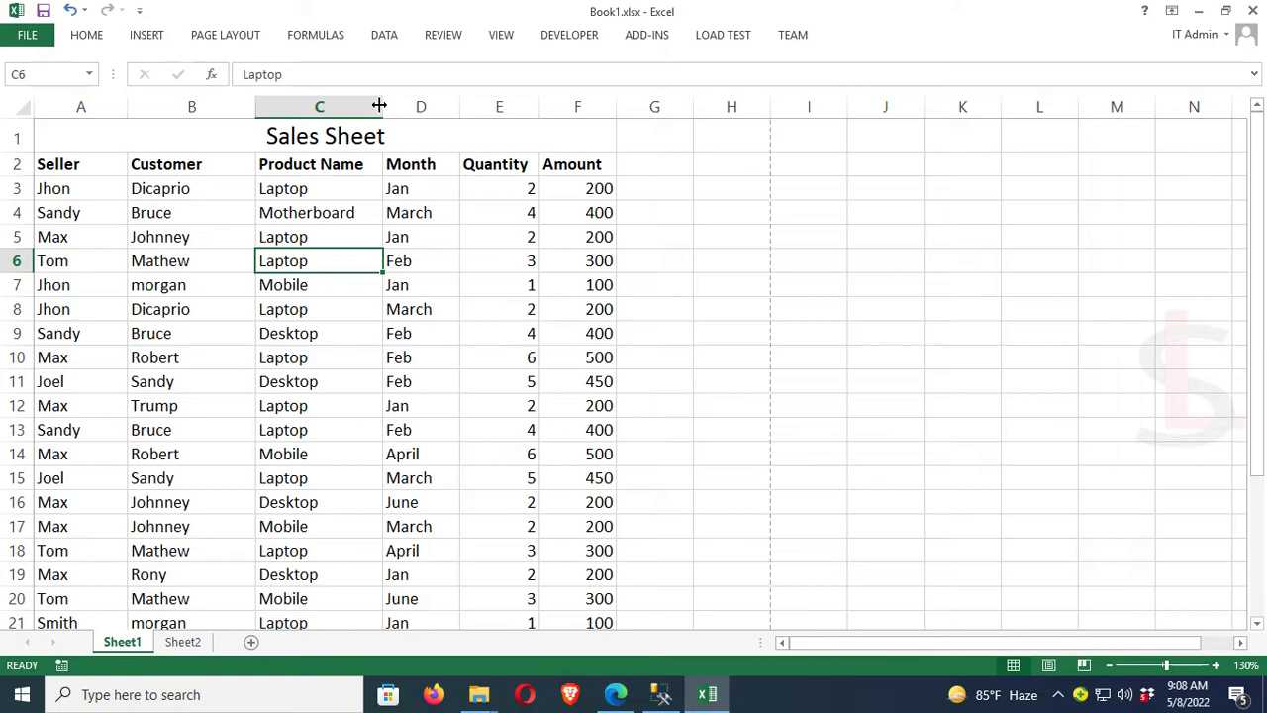
Insert a new column before Month and give it the header Product Name in cell D2
left_click(416, 106)
right_click(416, 106)
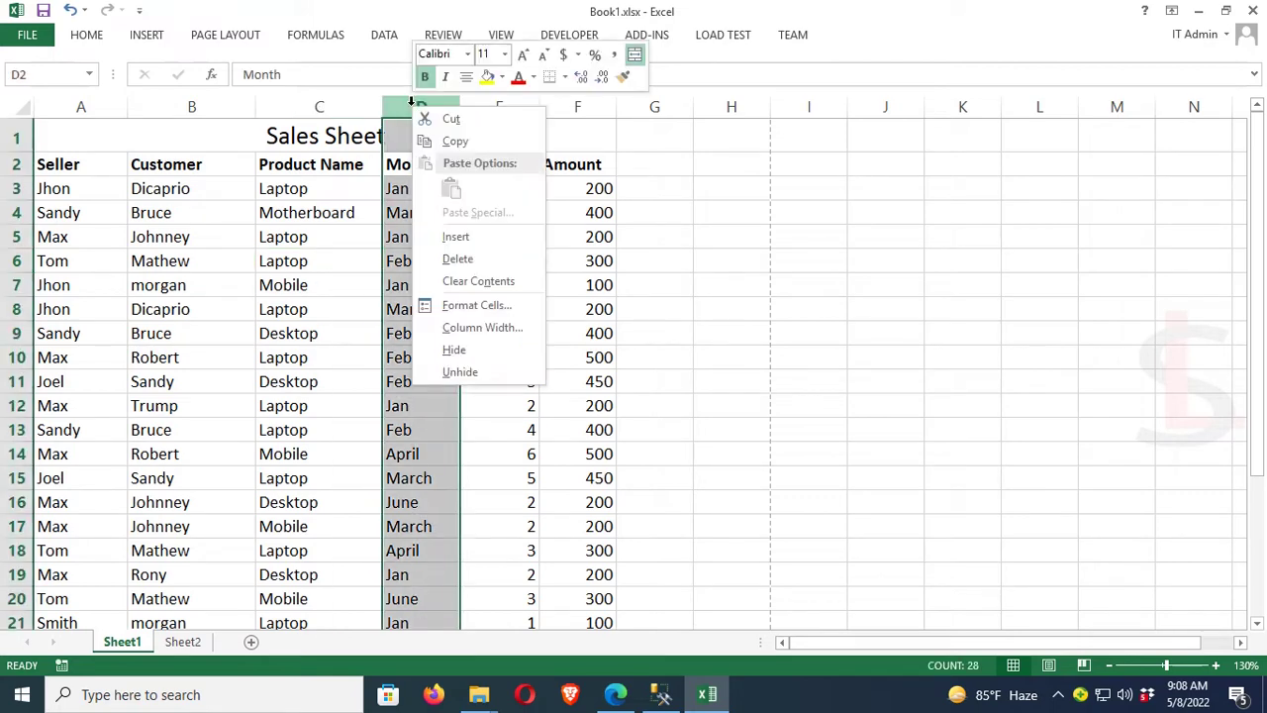
left_click(458, 239)
left_click(424, 160)
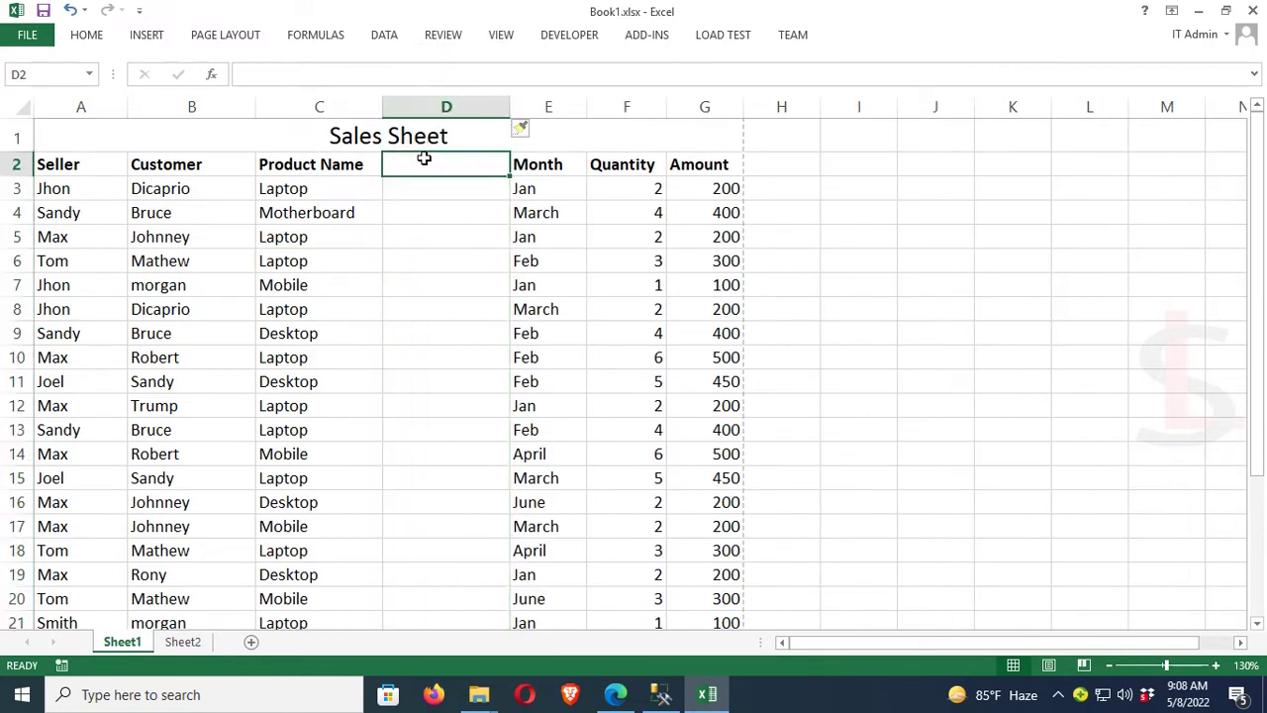
type("Prod")
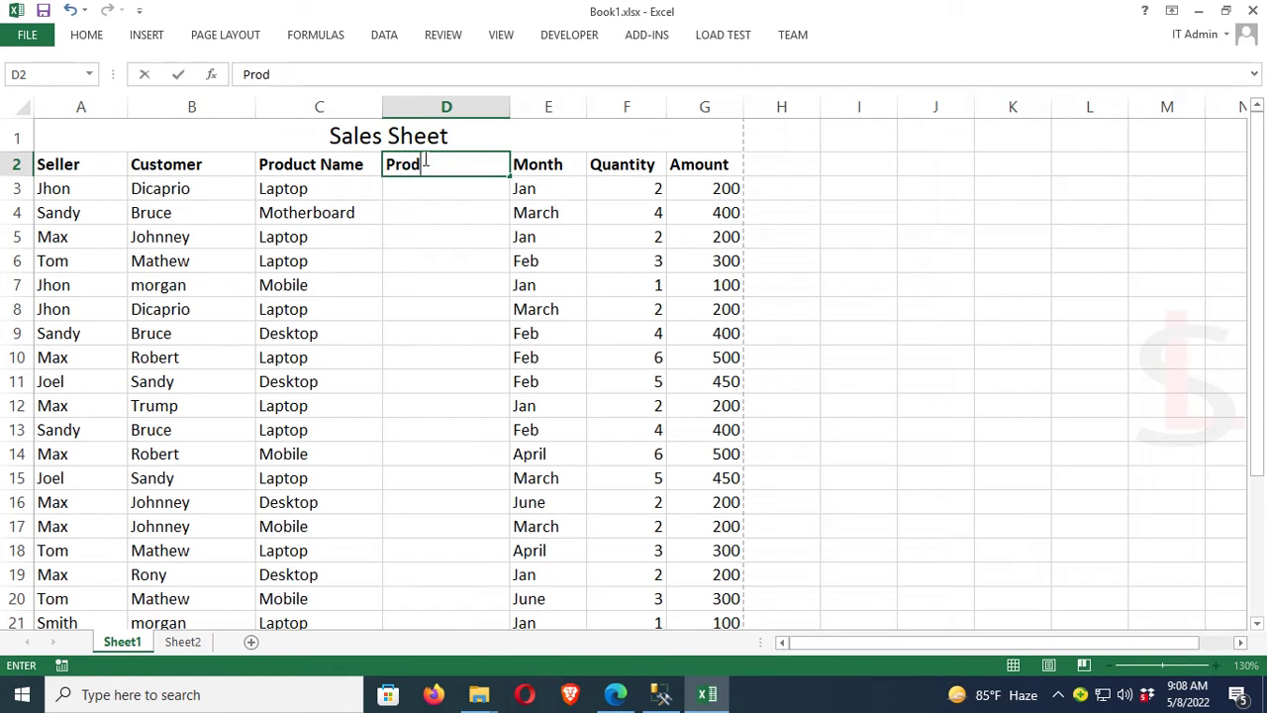
type("uct Name")
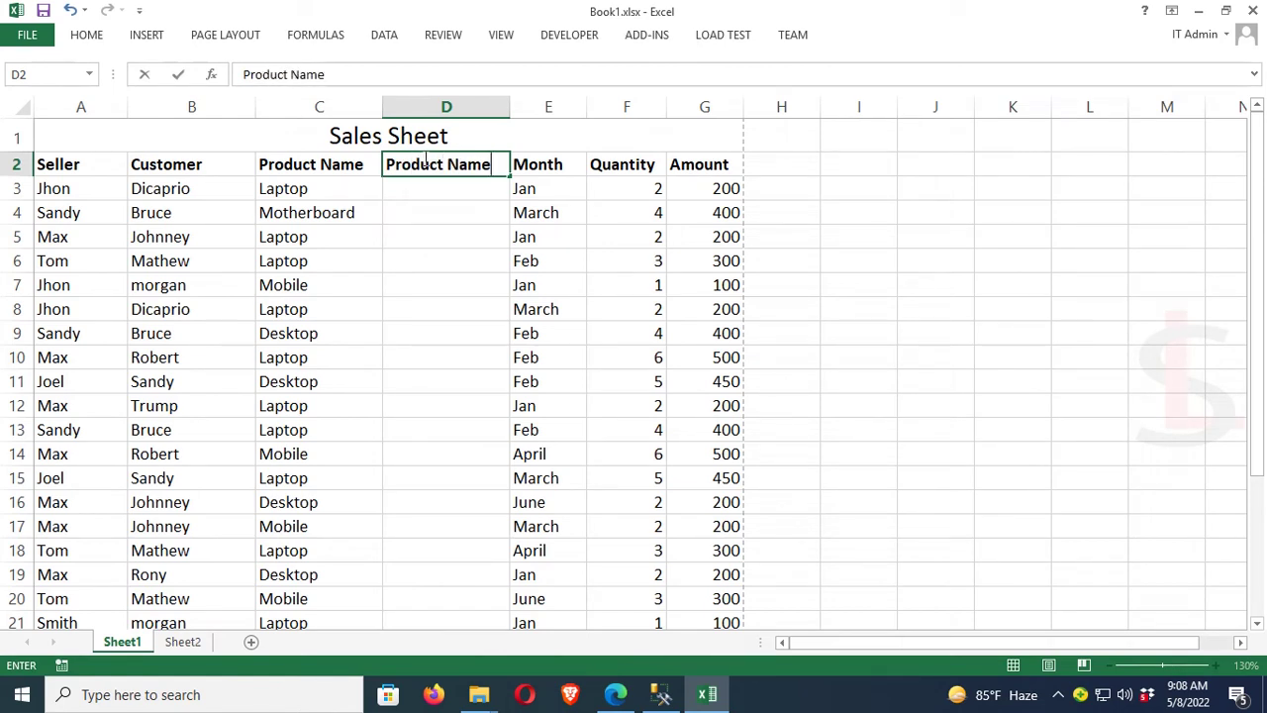
Add a list-type data validation to cell D3 with the source Laptop,Mobile,Desktop
left_click(456, 183)
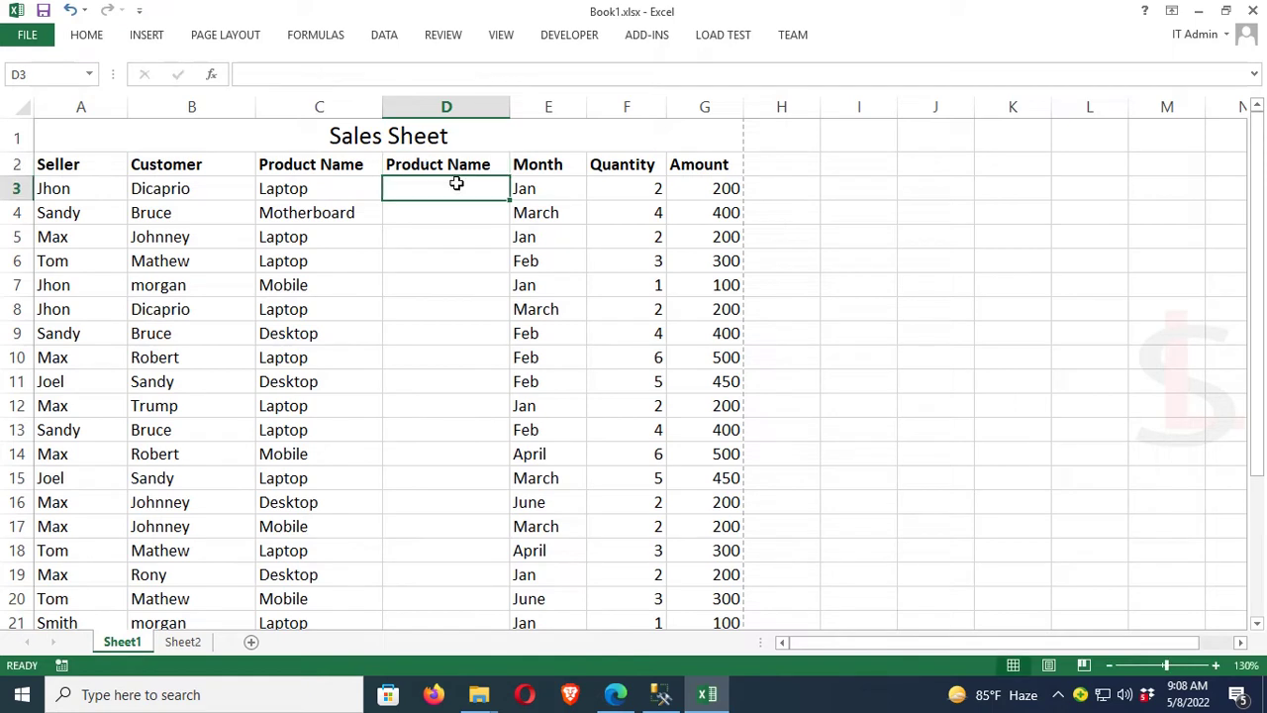
left_click(386, 36)
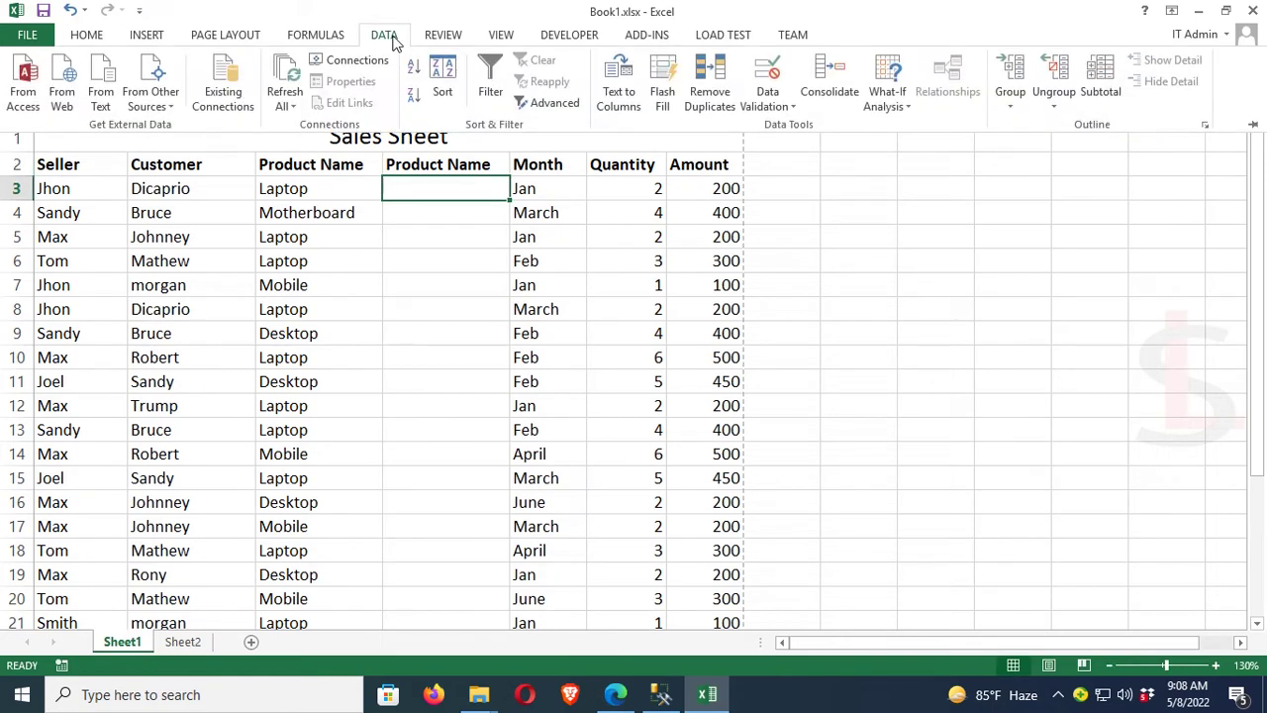
left_click(796, 106)
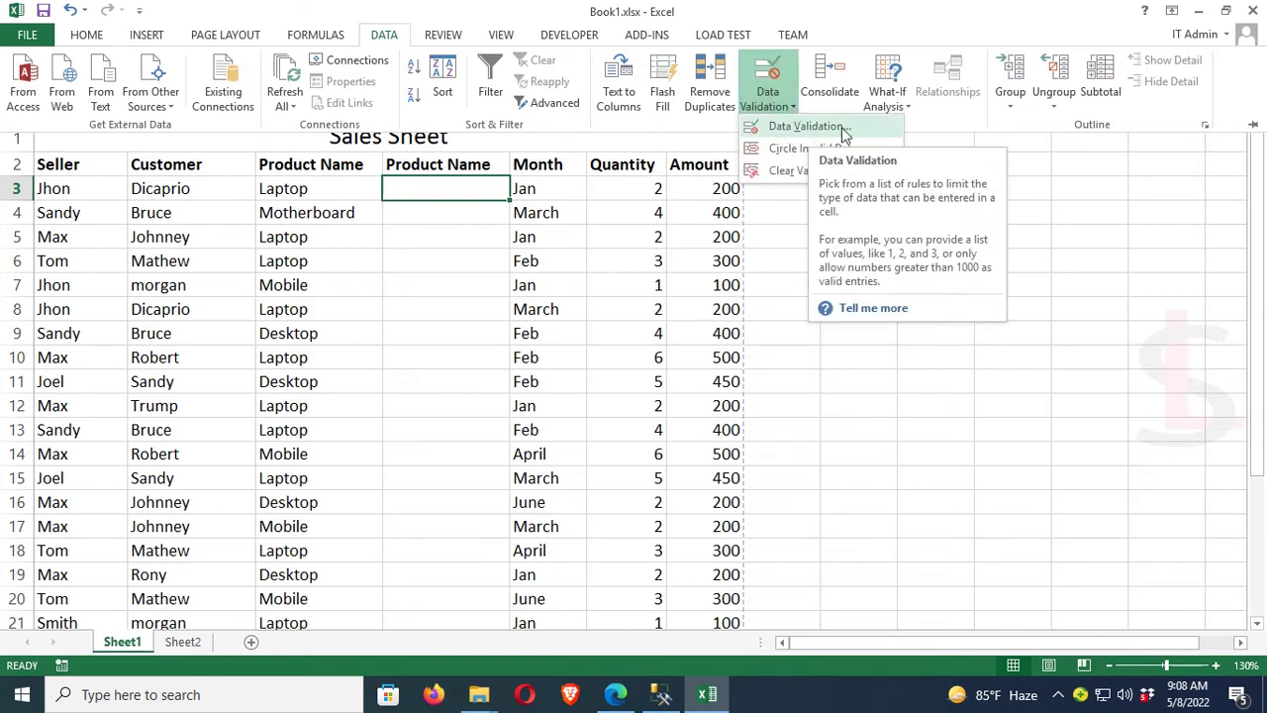
left_click(804, 127)
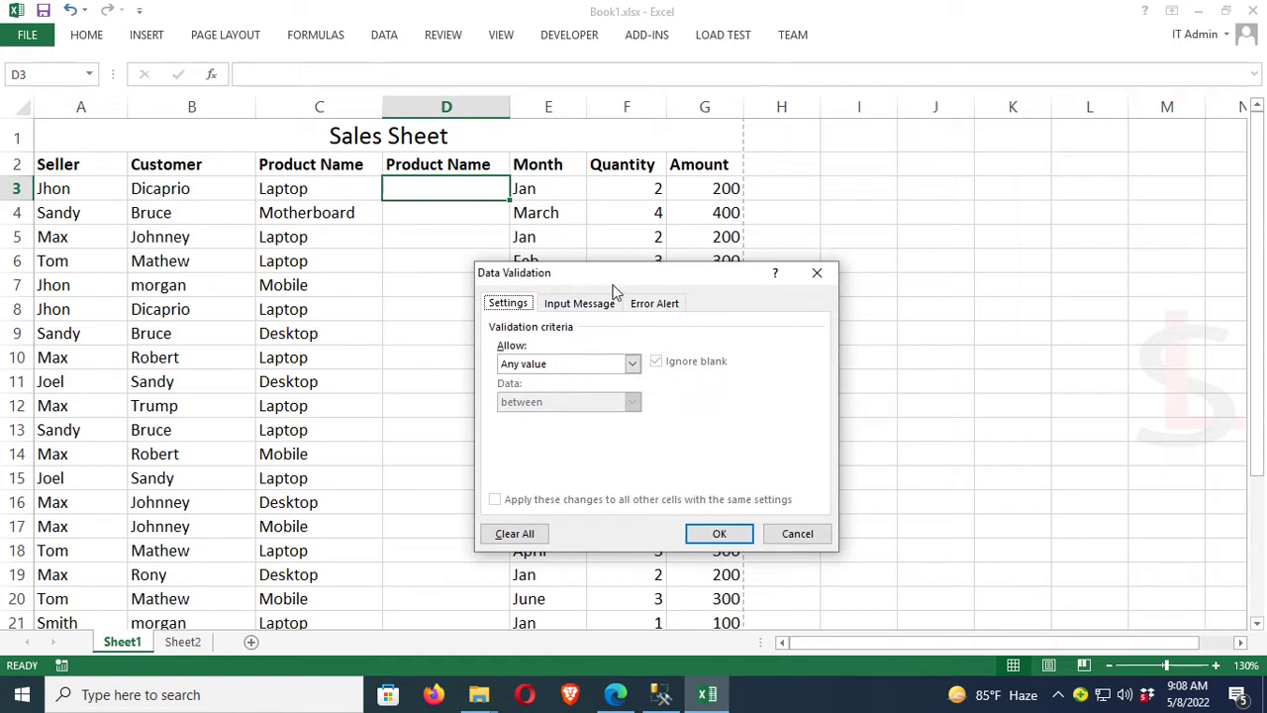
left_click_drag(633, 280, 792, 149)
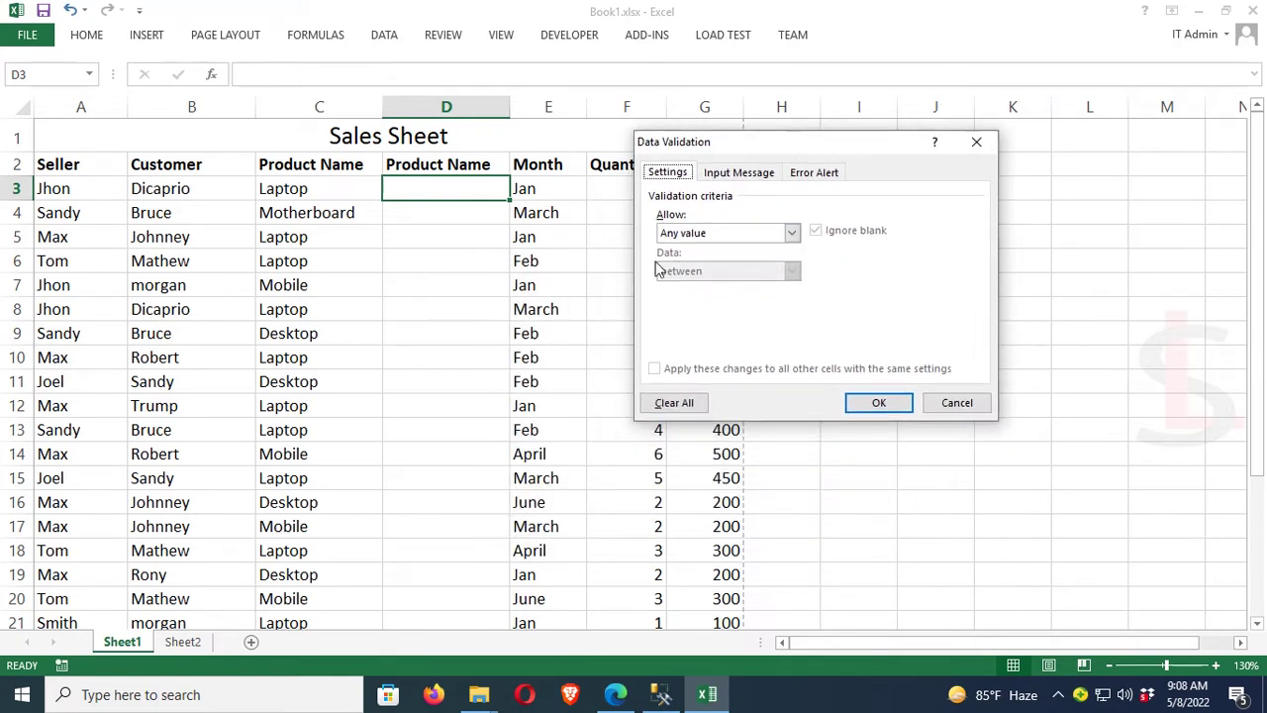
left_click(792, 234)
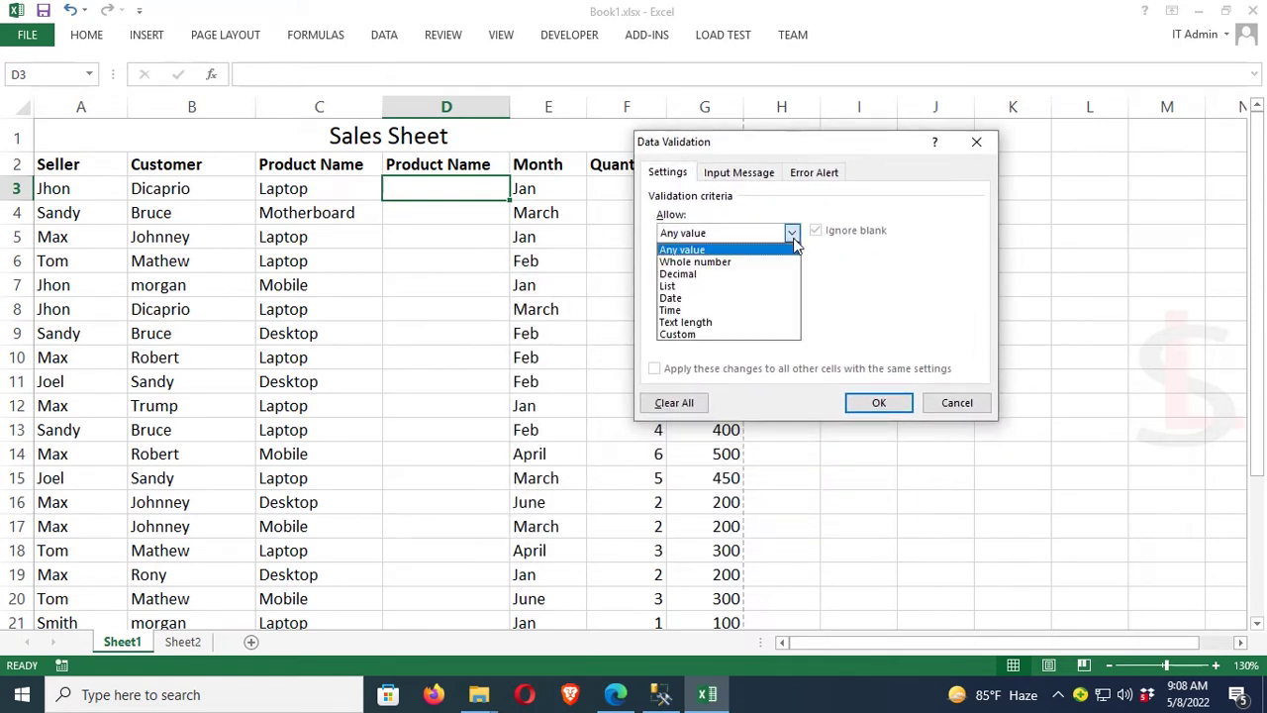
left_click(695, 287)
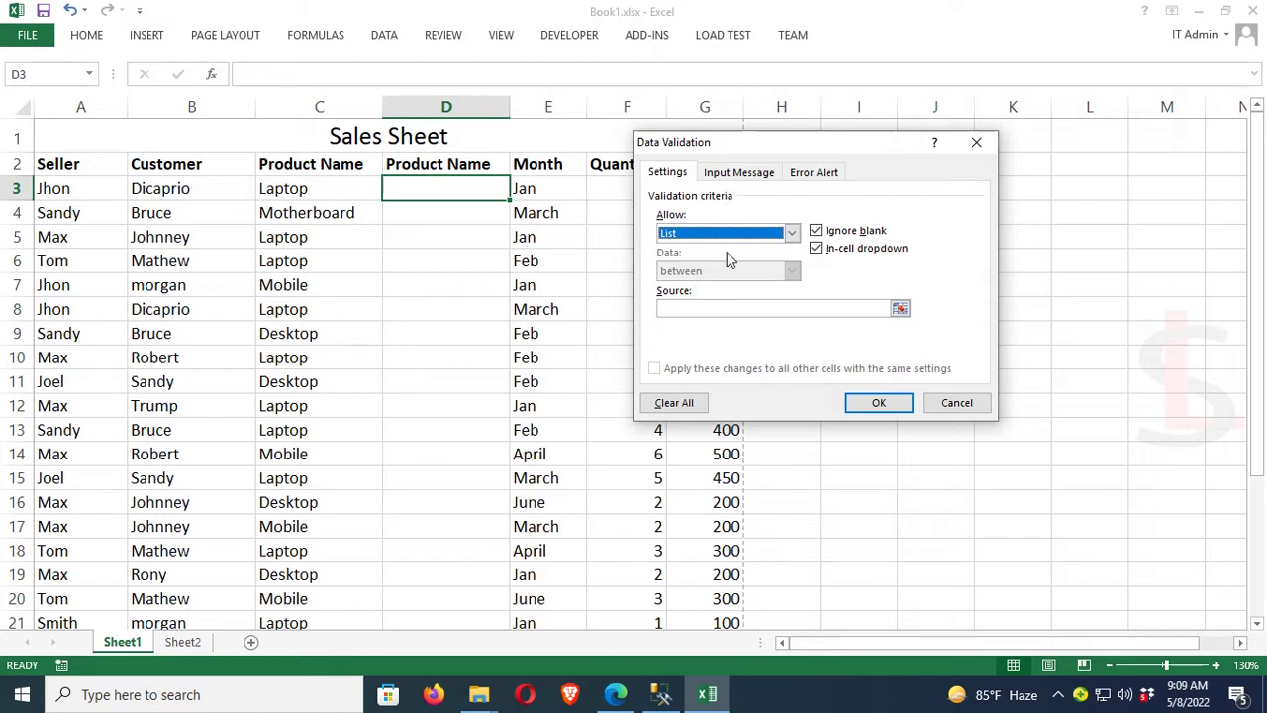
left_click(675, 309)
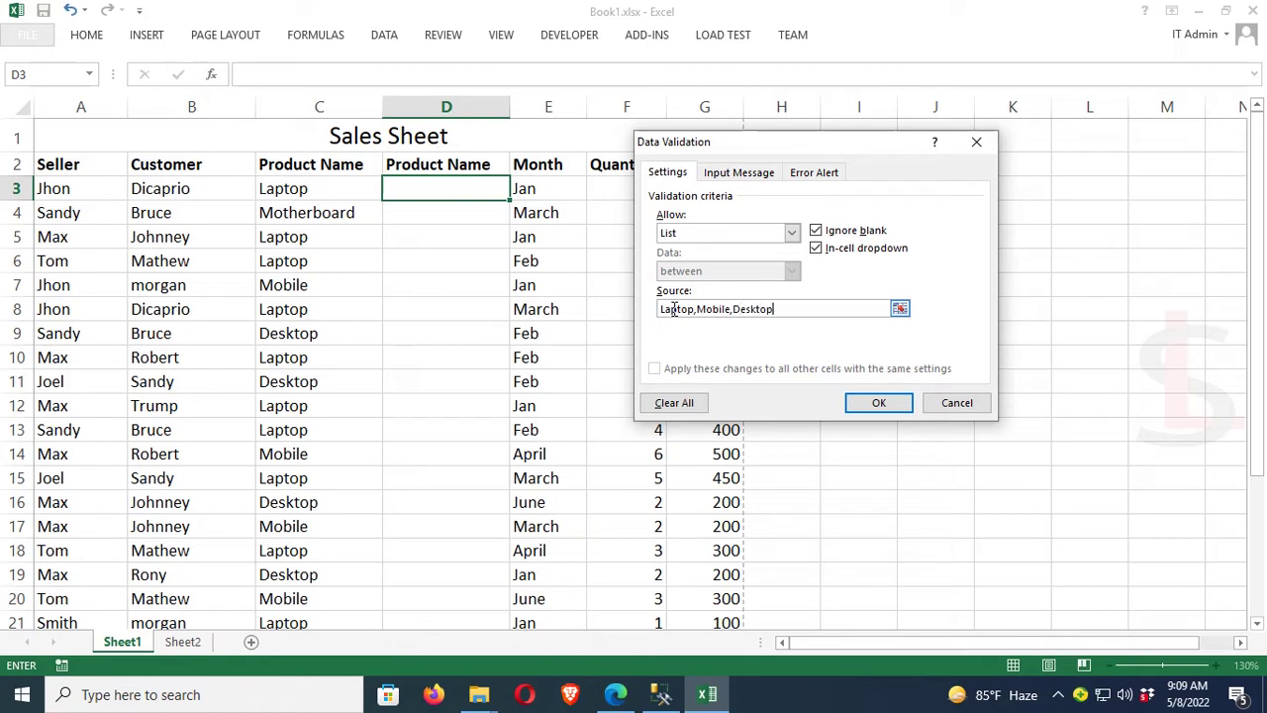
left_click(863, 403)
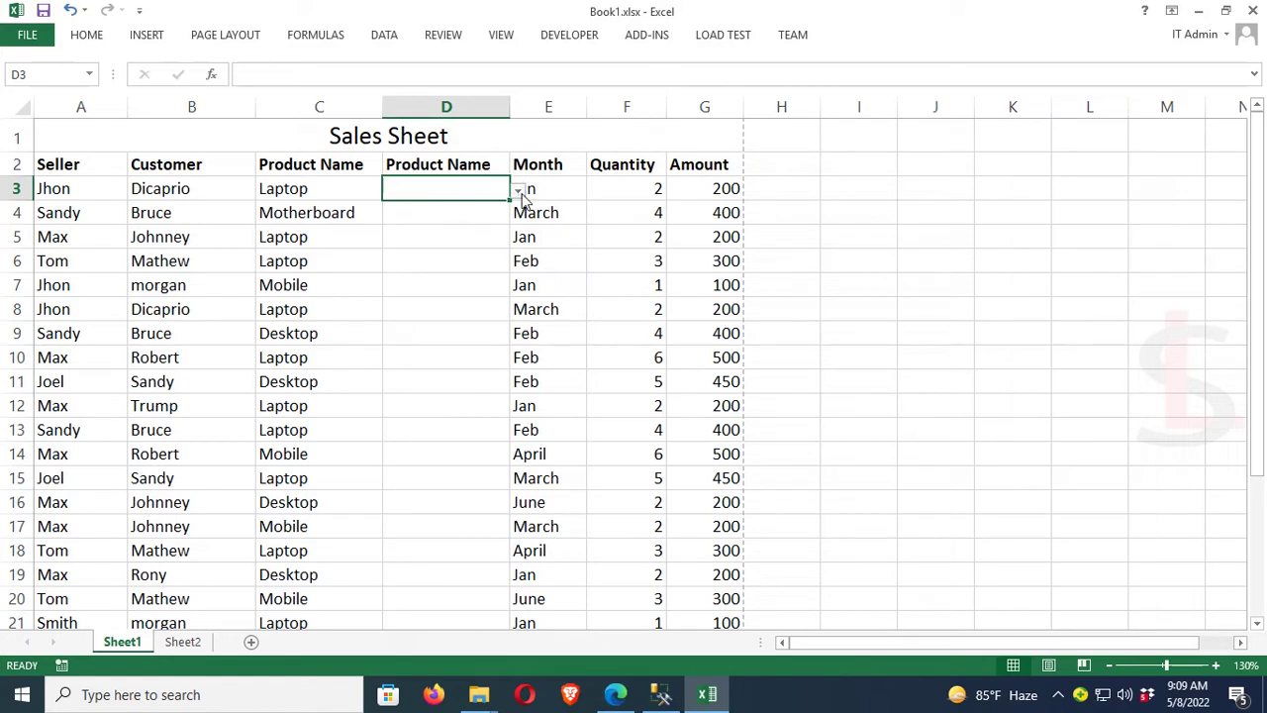
Choose Laptop in D3 and fill the drop-down cell down to D24, clearing the filled values but keeping the drop-downs
left_click(518, 190)
left_click(432, 211)
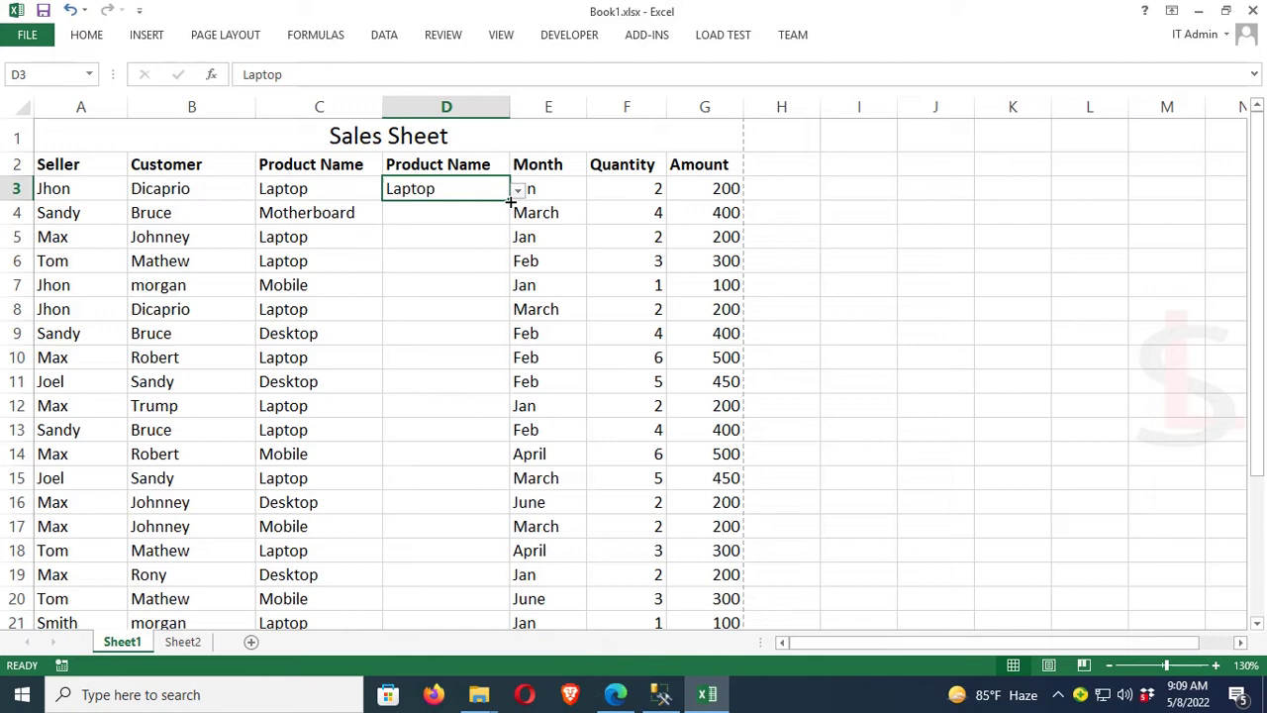
left_click_drag(510, 200, 490, 616)
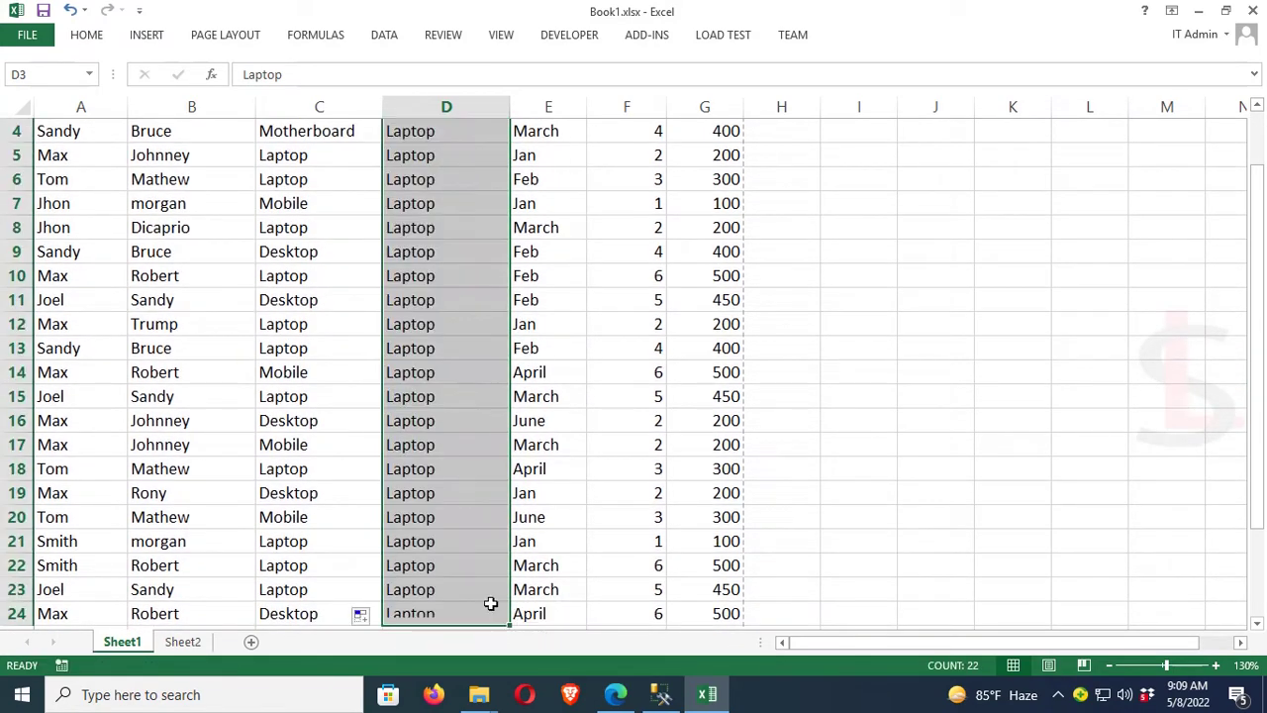
scroll(476, 539, "up", 1)
key("ctrl+z")
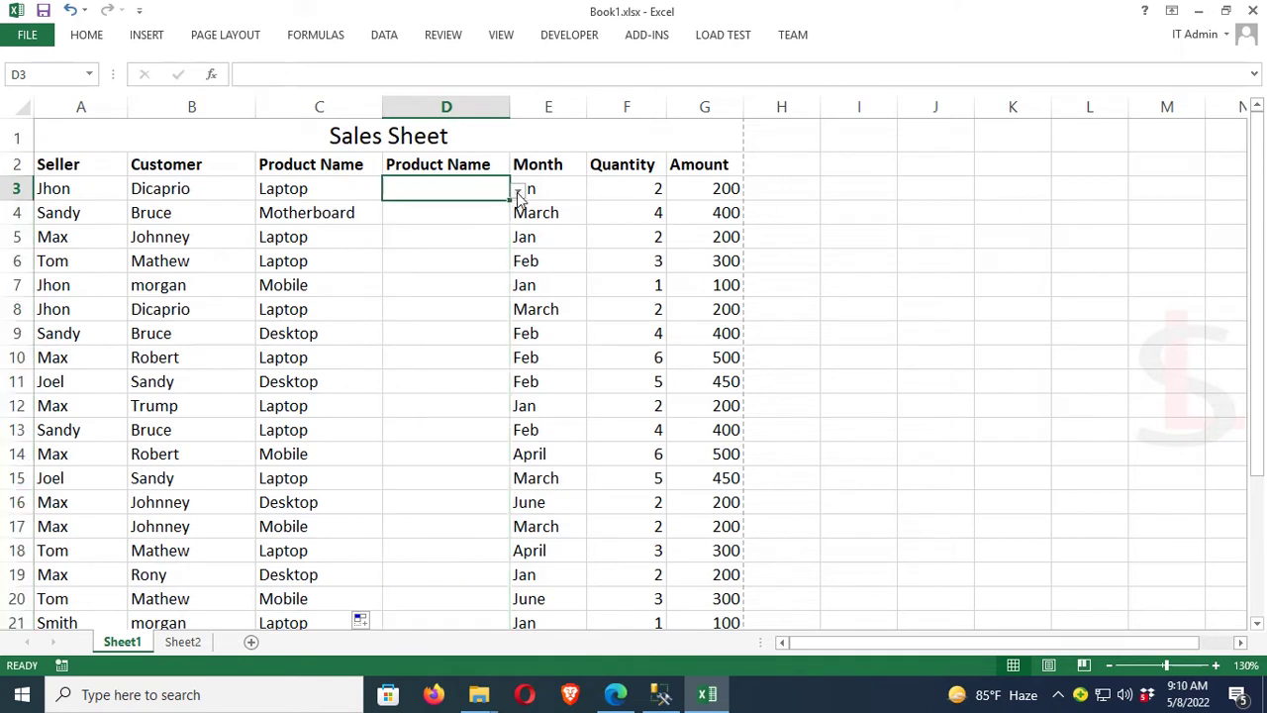
Use the cell drop-downs to choose Laptop in D3, Desktop in D4 and Mobile in D6
left_click(518, 189)
left_click(457, 210)
left_click(457, 213)
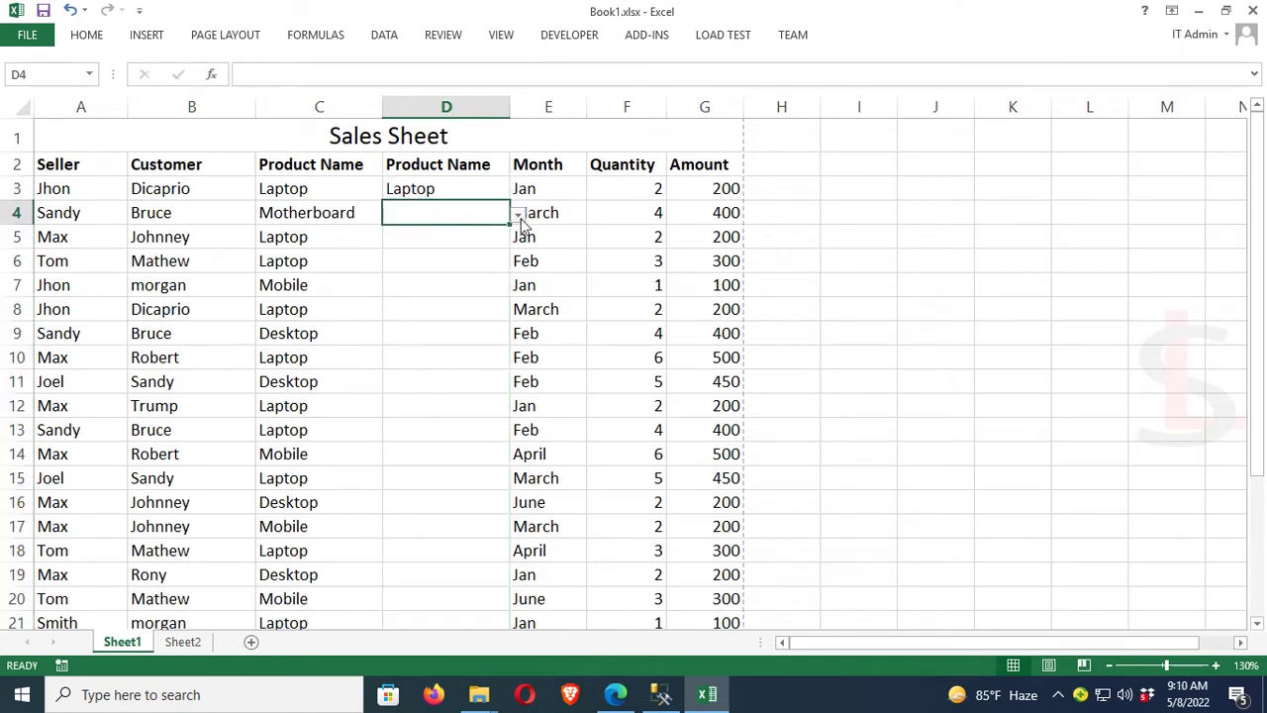
left_click(518, 214)
left_click(481, 265)
left_click(481, 263)
left_click(518, 261)
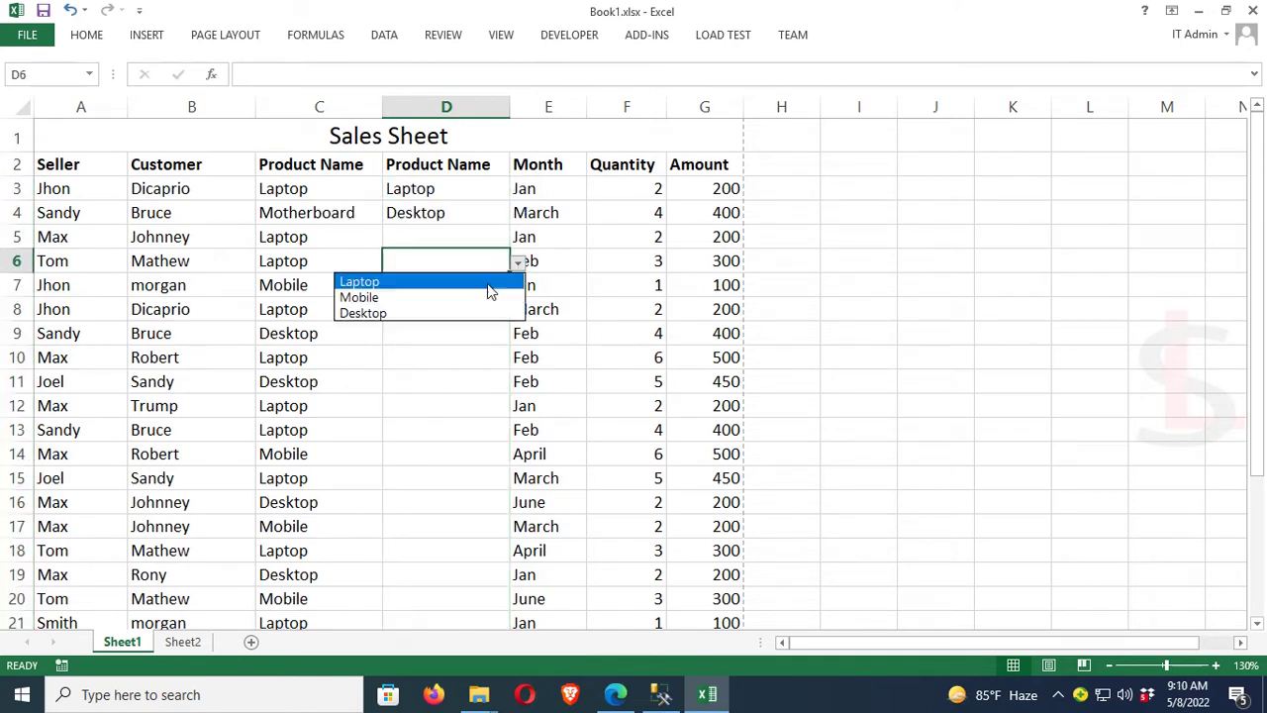
left_click(470, 297)
left_click(449, 359)
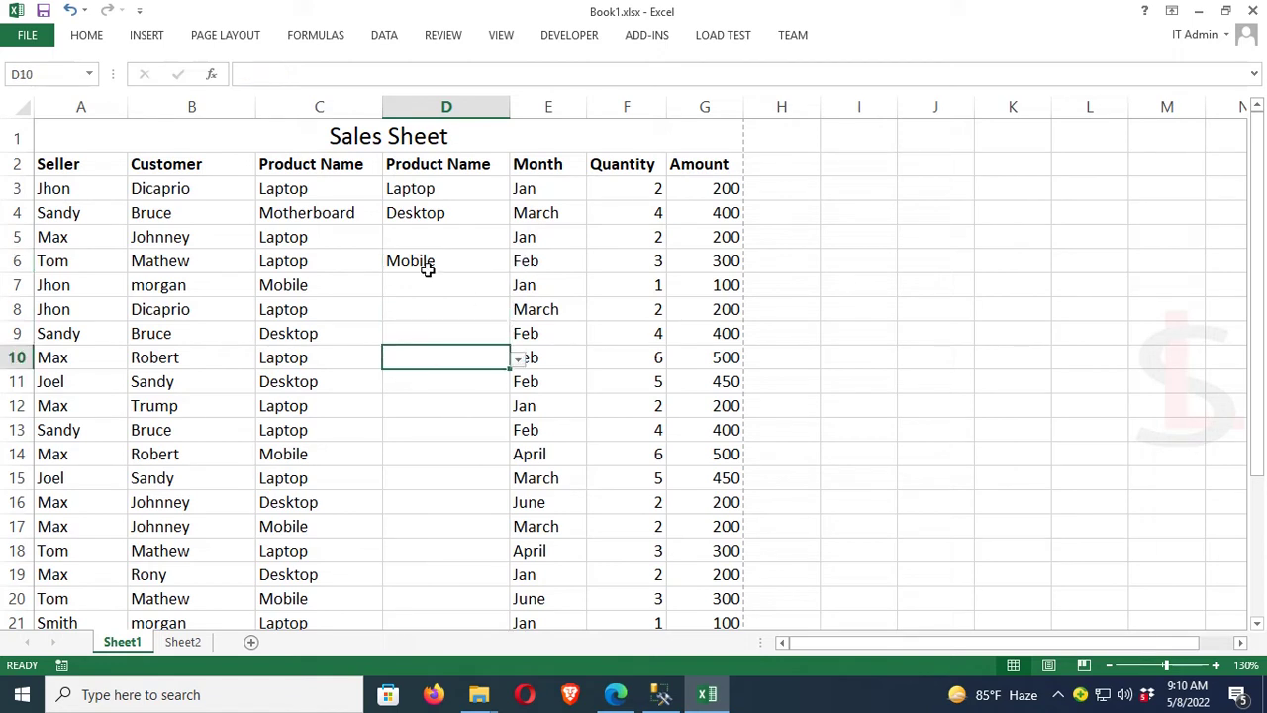
Try to enter the unlisted value hgfghf in cell D7, retry once and cancel the entry
left_click(435, 279)
type("hgfghf")
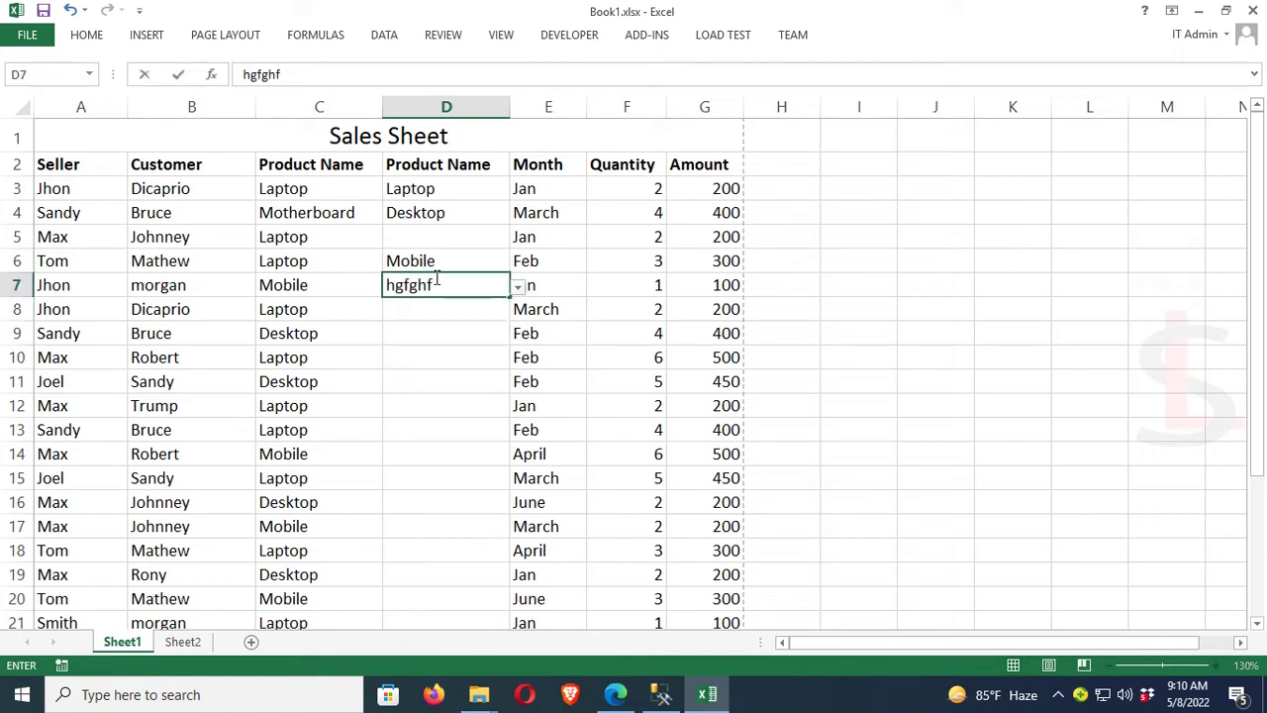
key("Return")
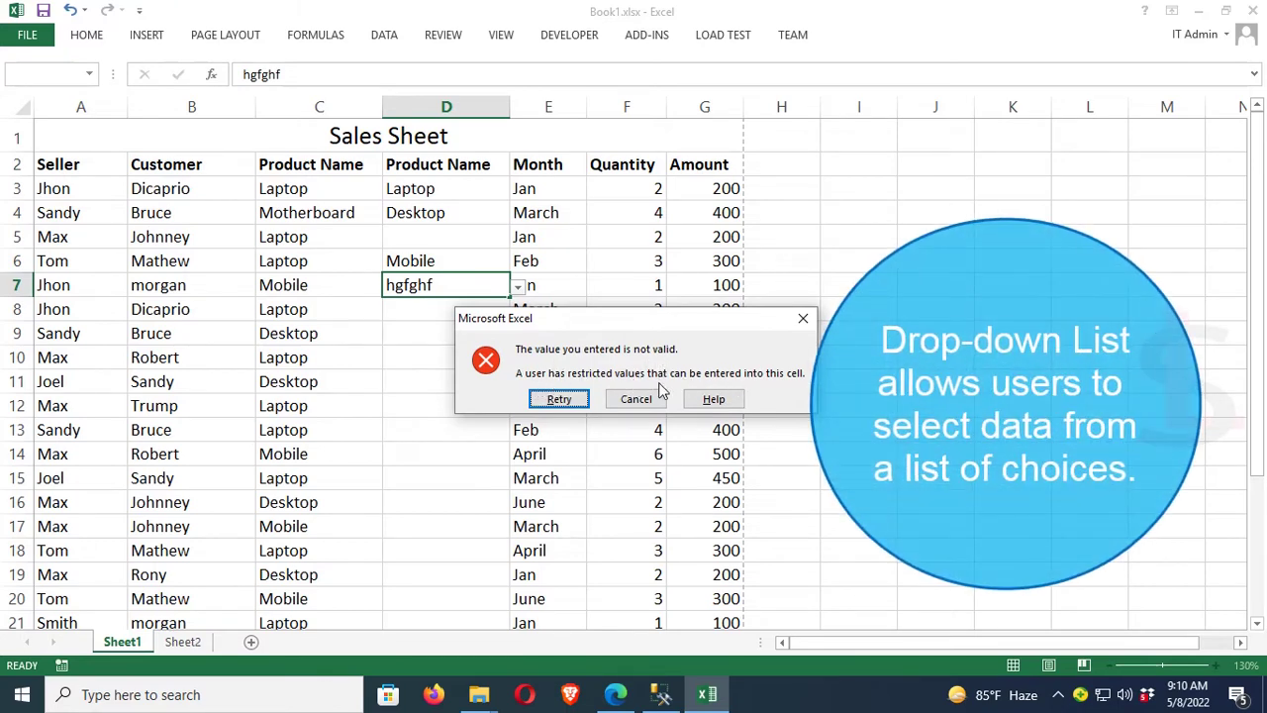
left_click(559, 399)
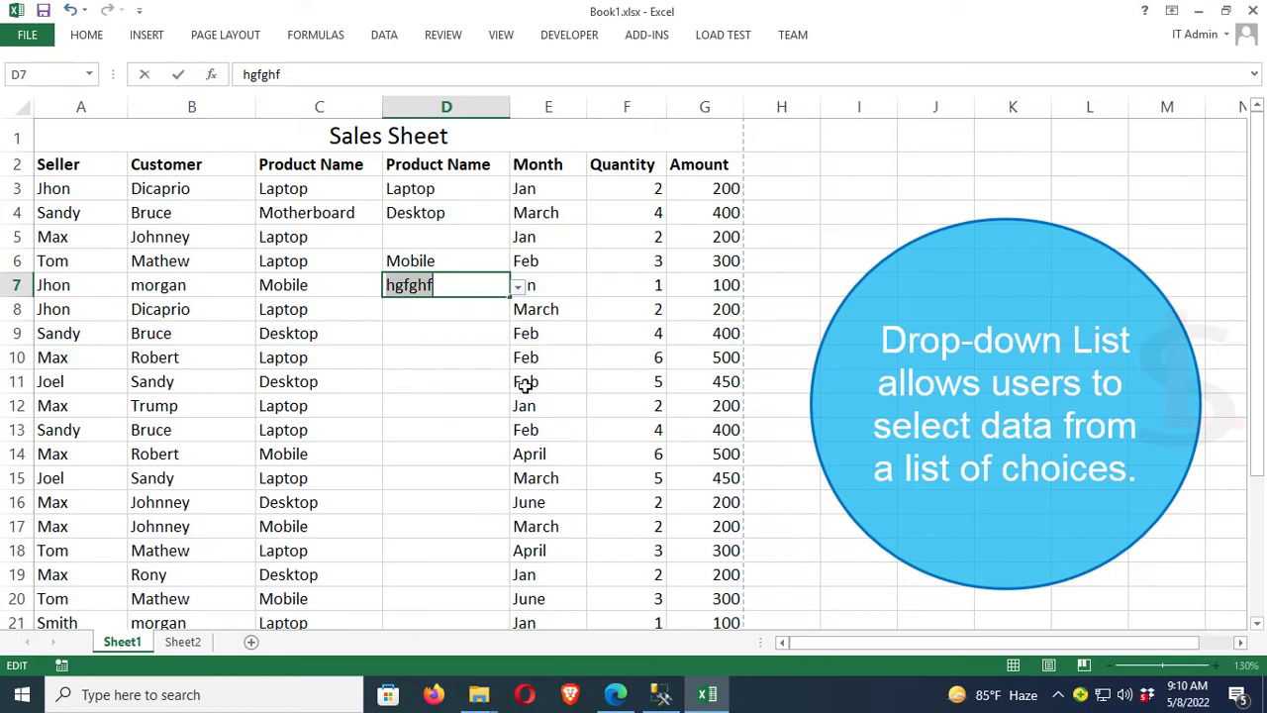
left_click(520, 285)
left_click(635, 400)
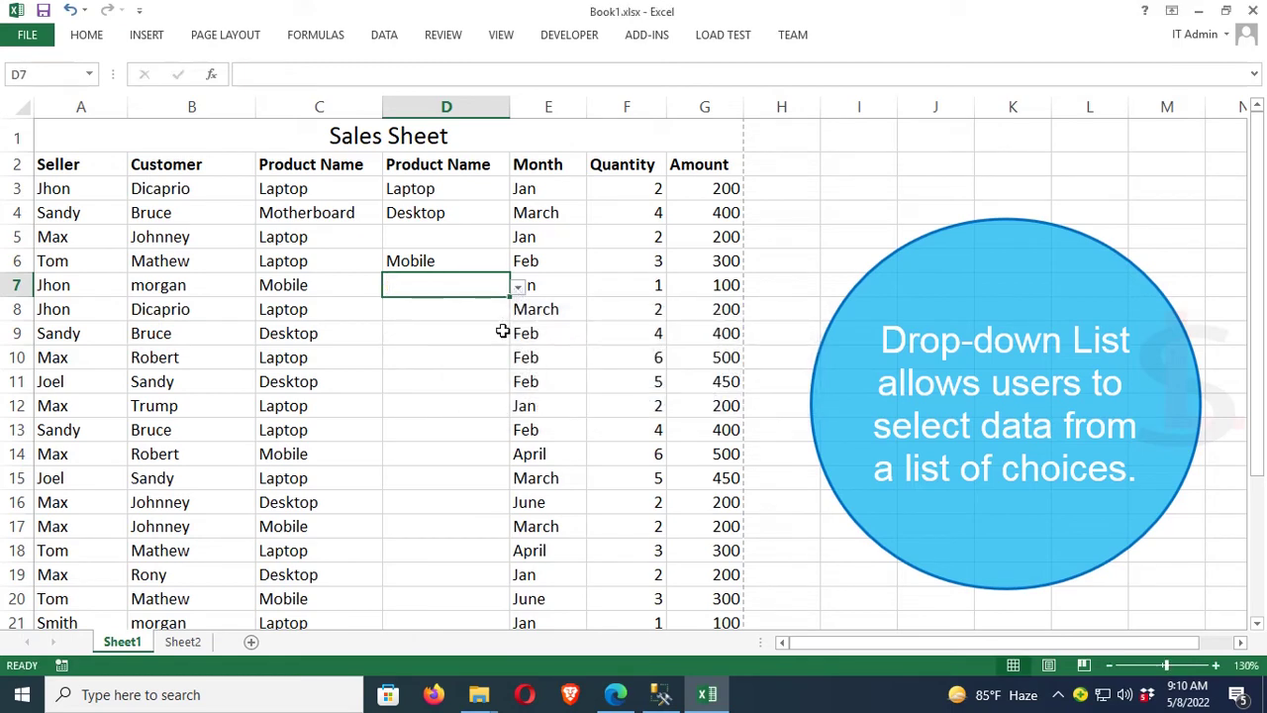
left_click(473, 333)
Add the input message This is Product Name to the data validation of cell D3
left_click(445, 285)
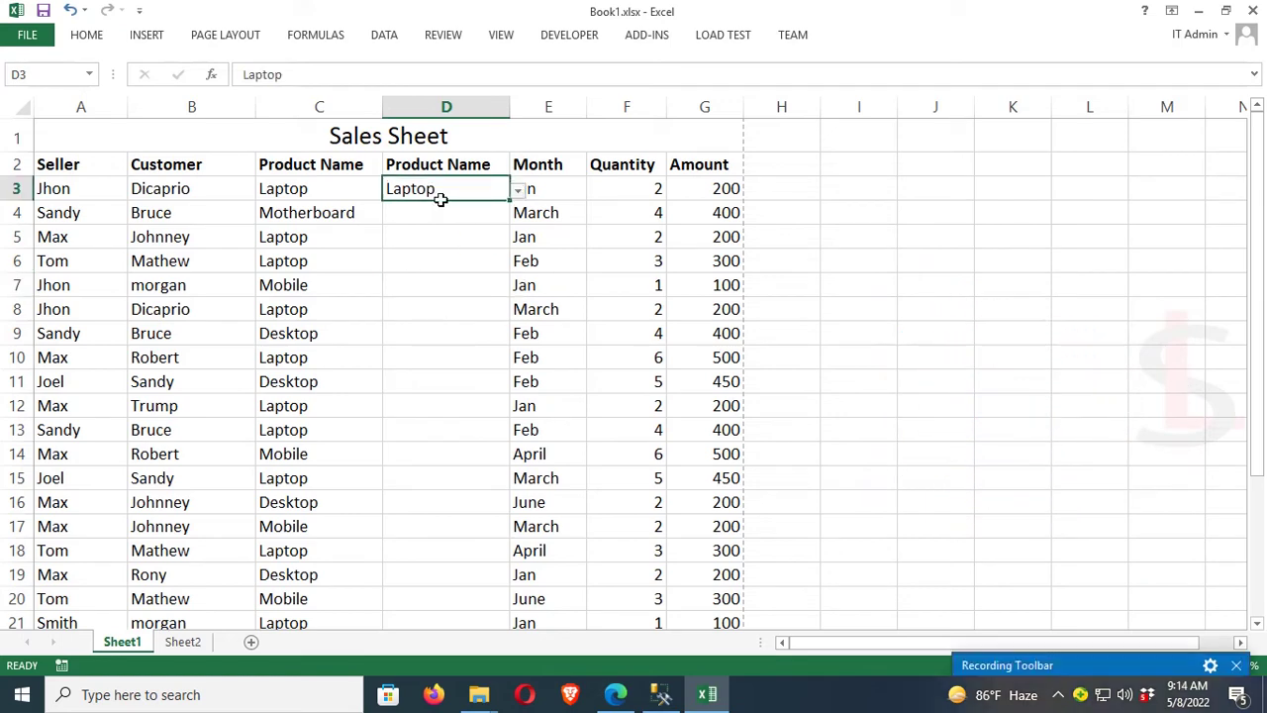
left_click(384, 36)
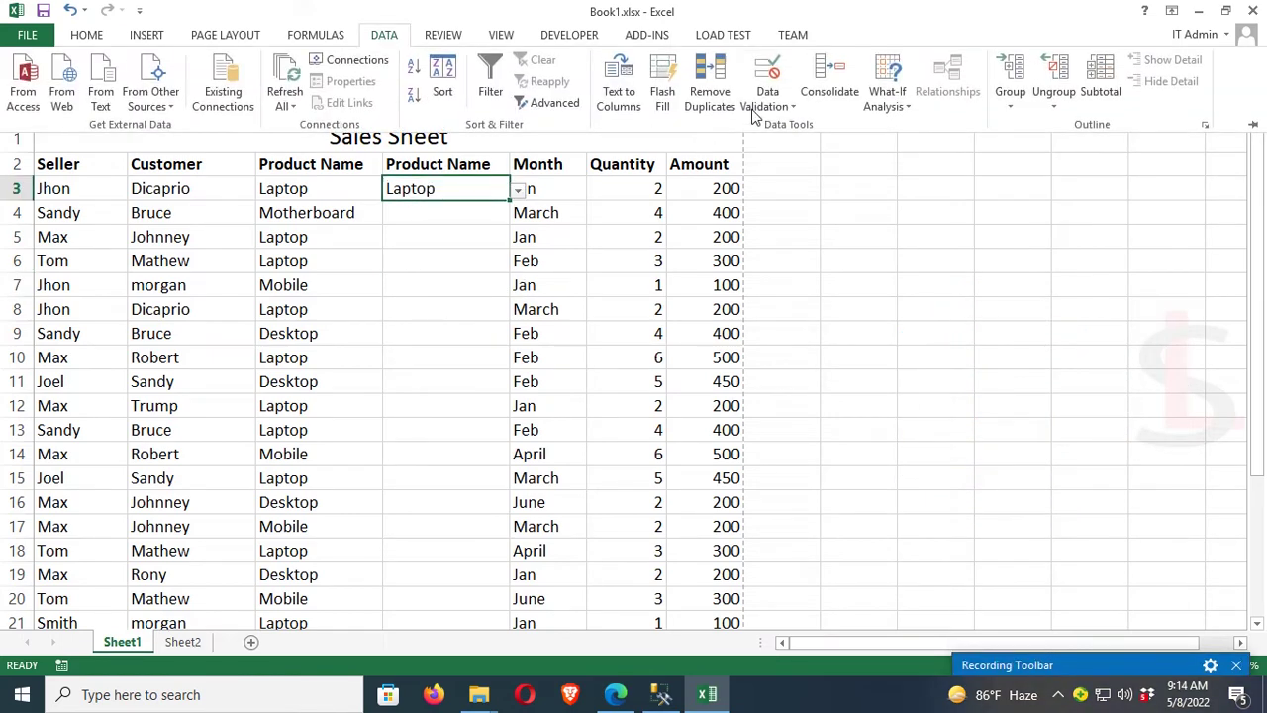
left_click(767, 106)
left_click(792, 125)
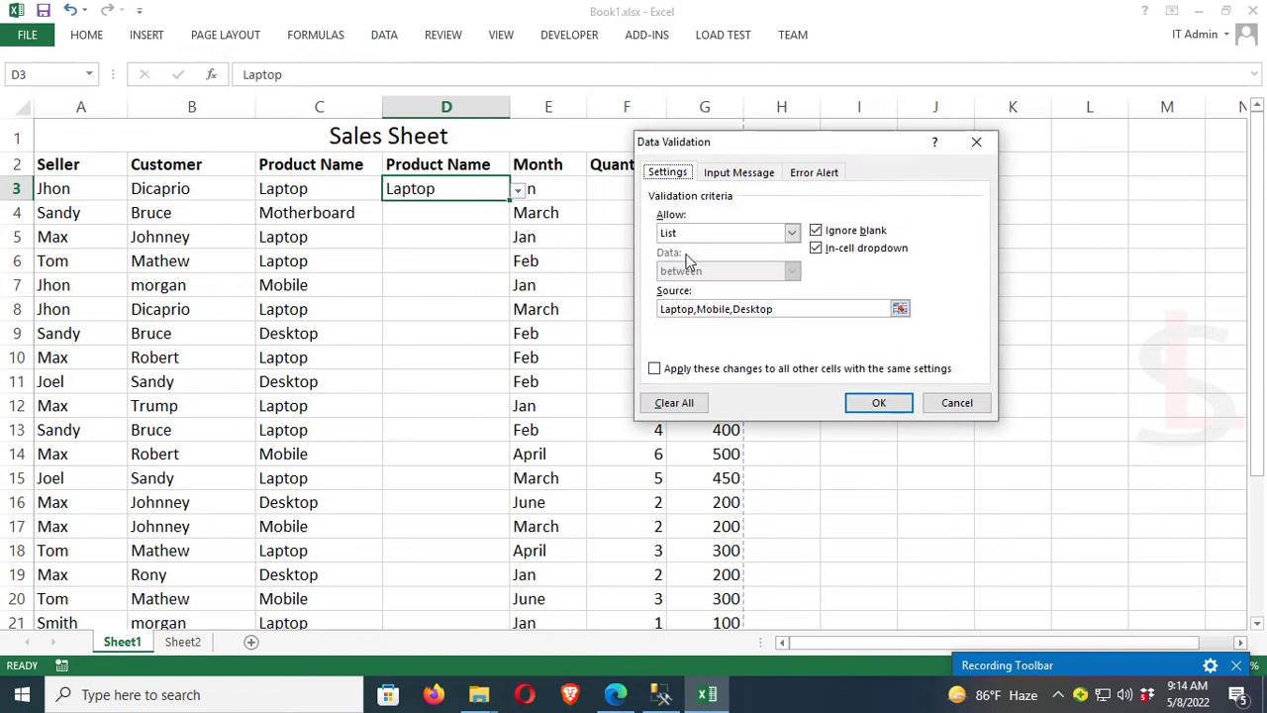
left_click(733, 174)
left_click(679, 310)
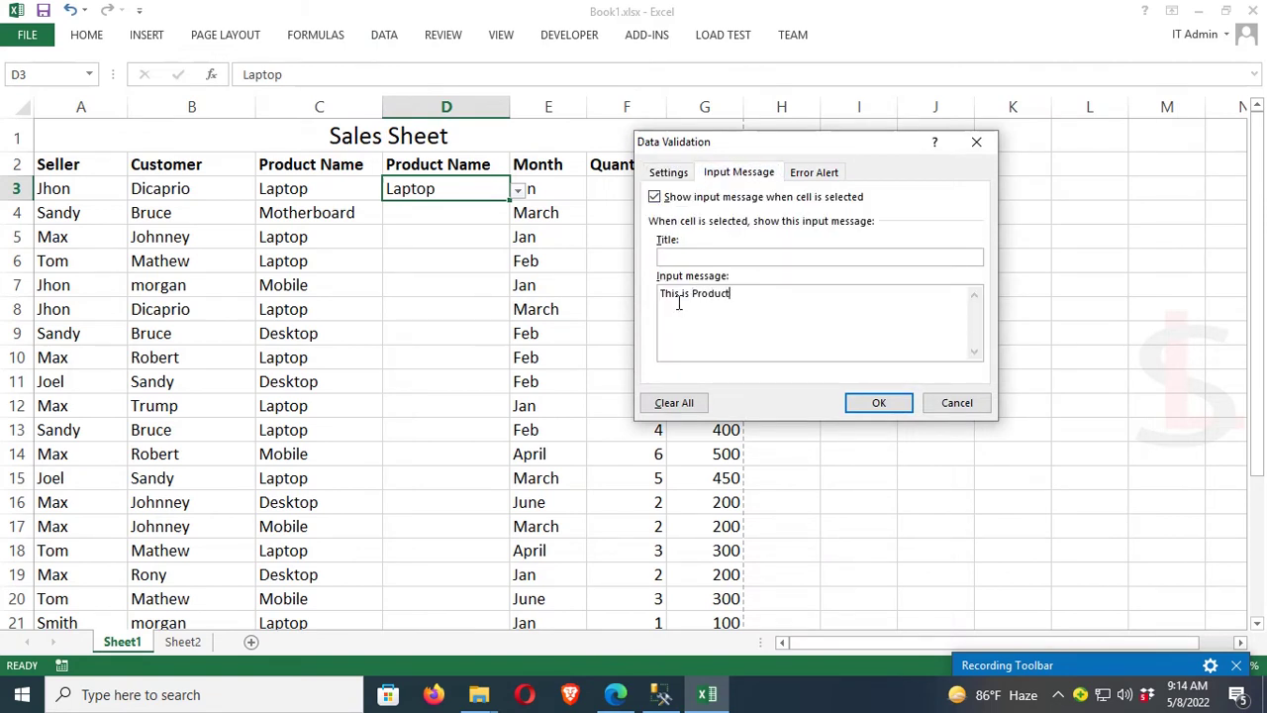
type("This is Product Name")
left_click(879, 402)
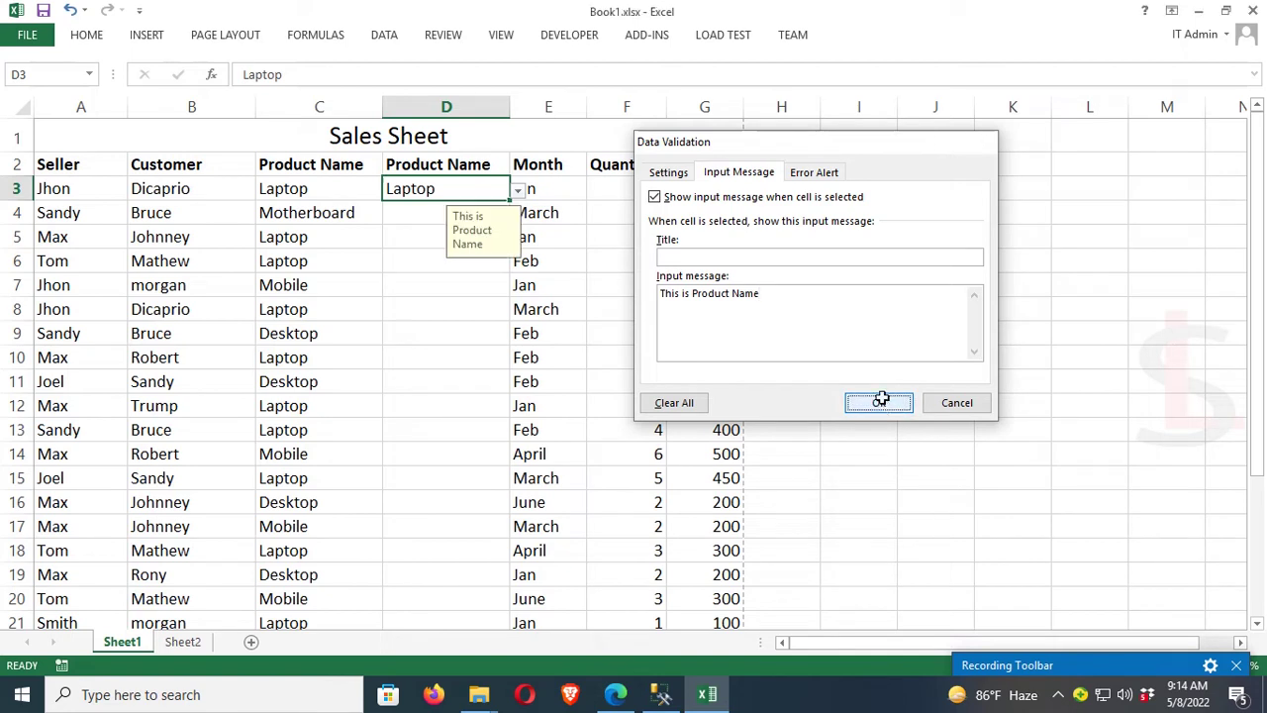
Clear the value in D3 and fill its data validation down to D10
left_click(434, 274)
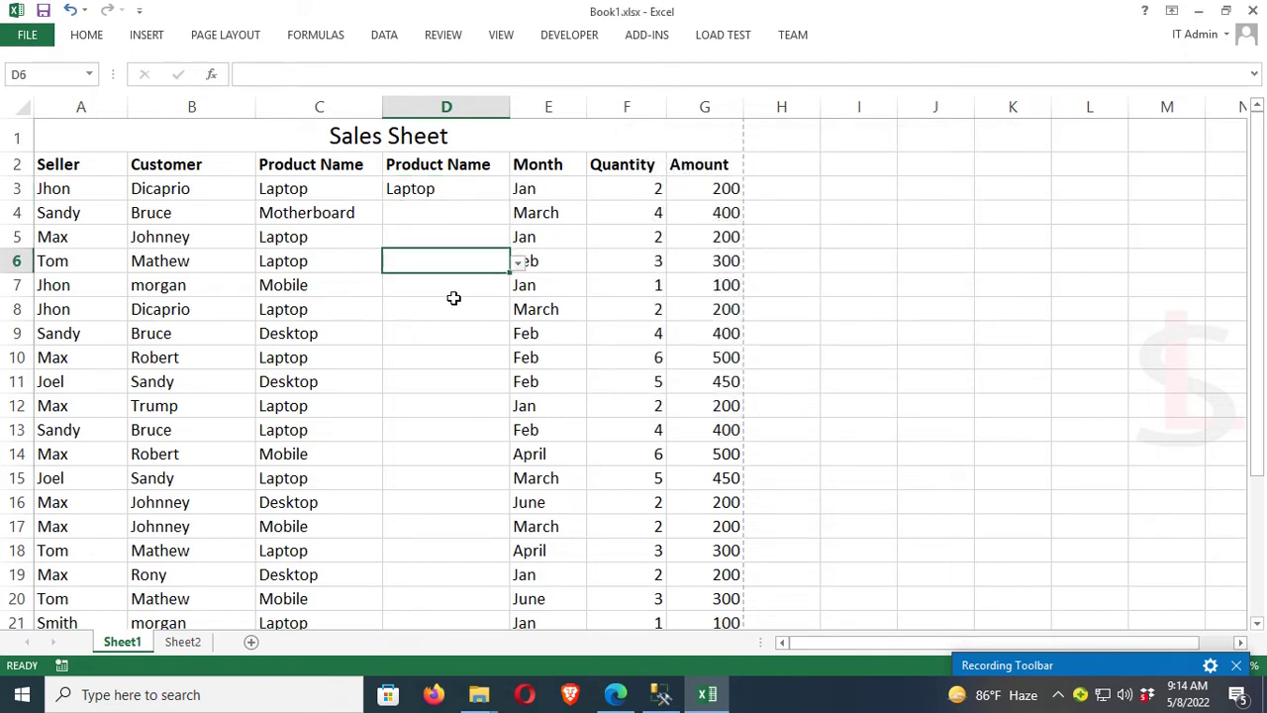
left_click(471, 186)
key("Delete")
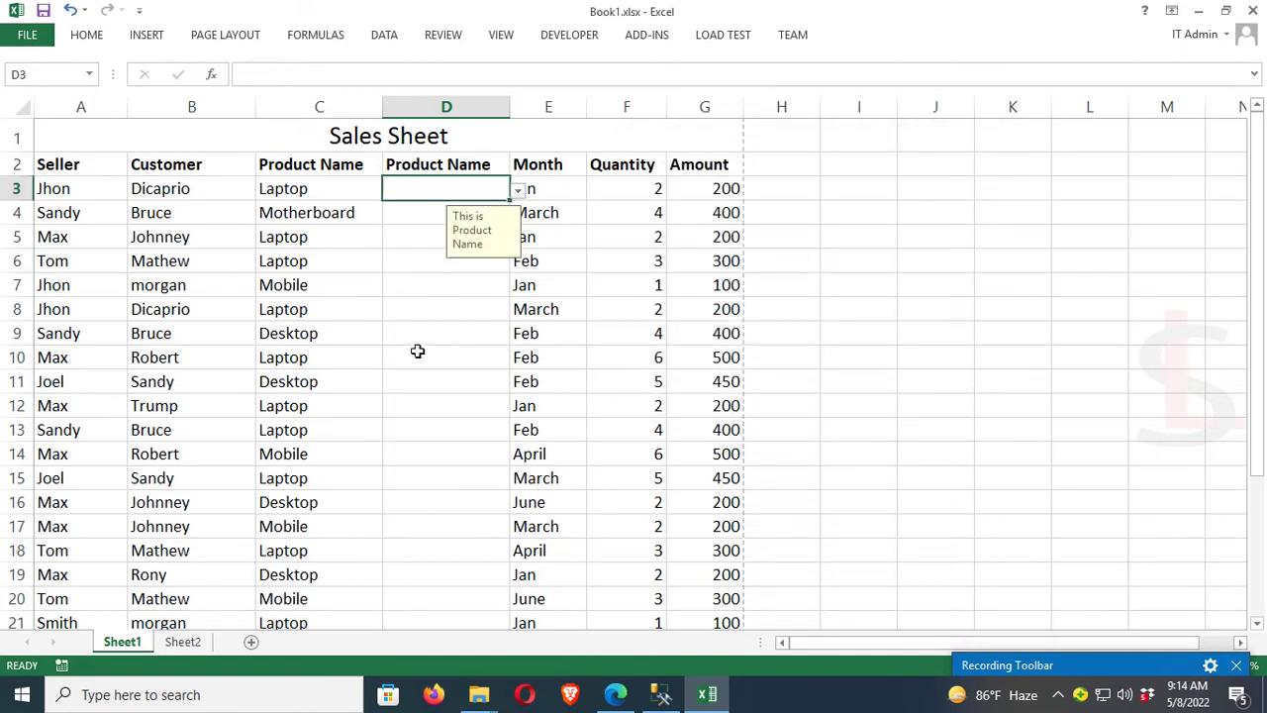
left_click(416, 350)
left_click(472, 189)
left_click_drag(510, 199, 510, 362)
Check cells in column D within and below the filled range for the input message and the drop-down choices
left_click(415, 481)
left_click(481, 337)
left_click(473, 287)
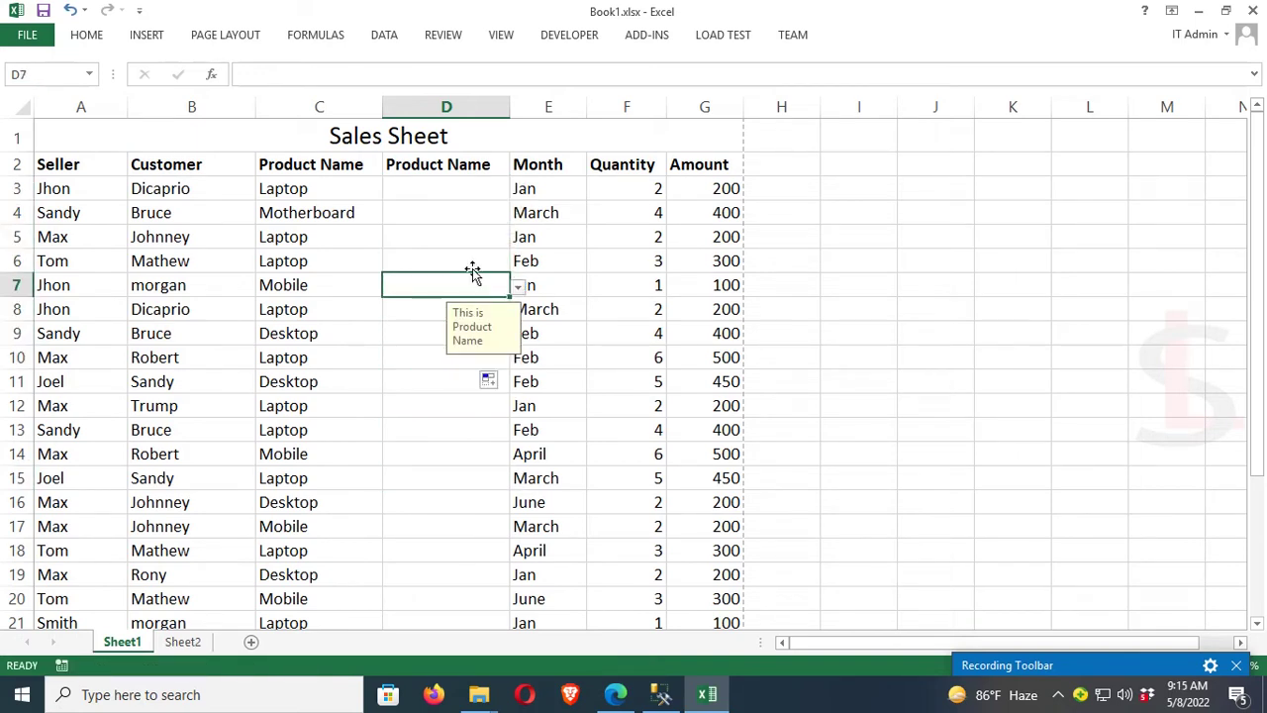
left_click(473, 237)
left_click(472, 210)
left_click(472, 188)
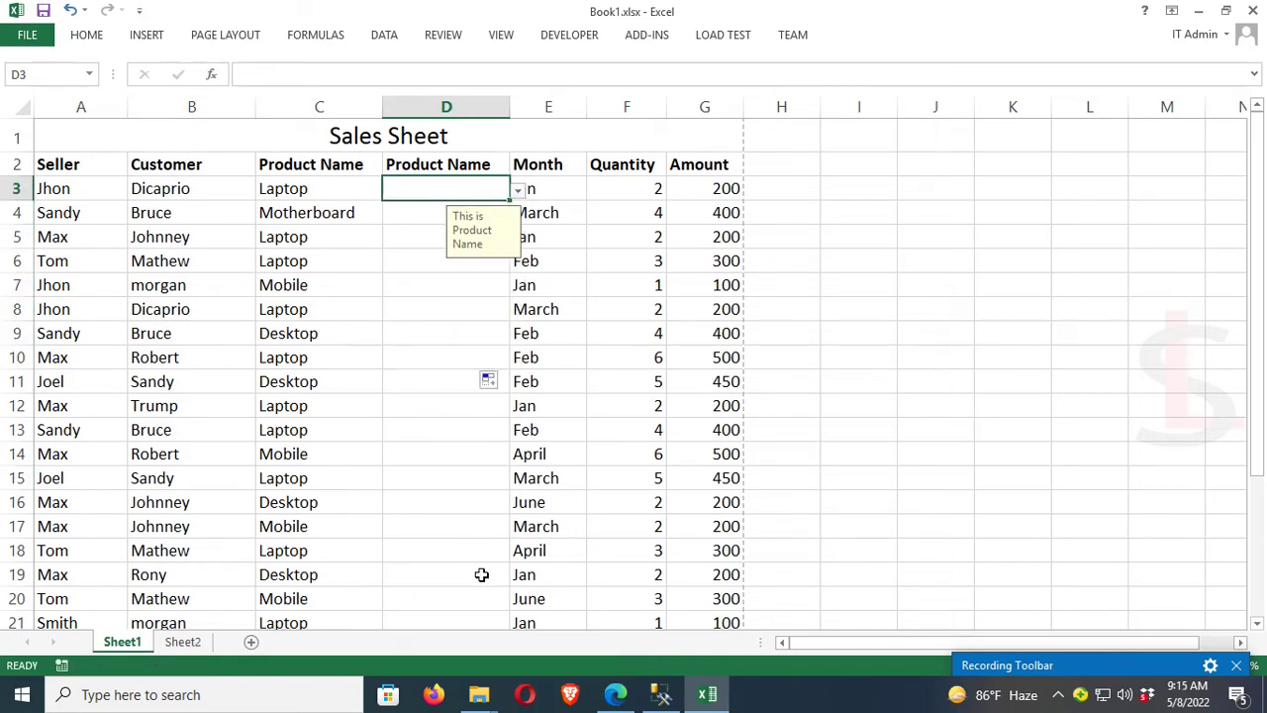
left_click(452, 487)
left_click(517, 481)
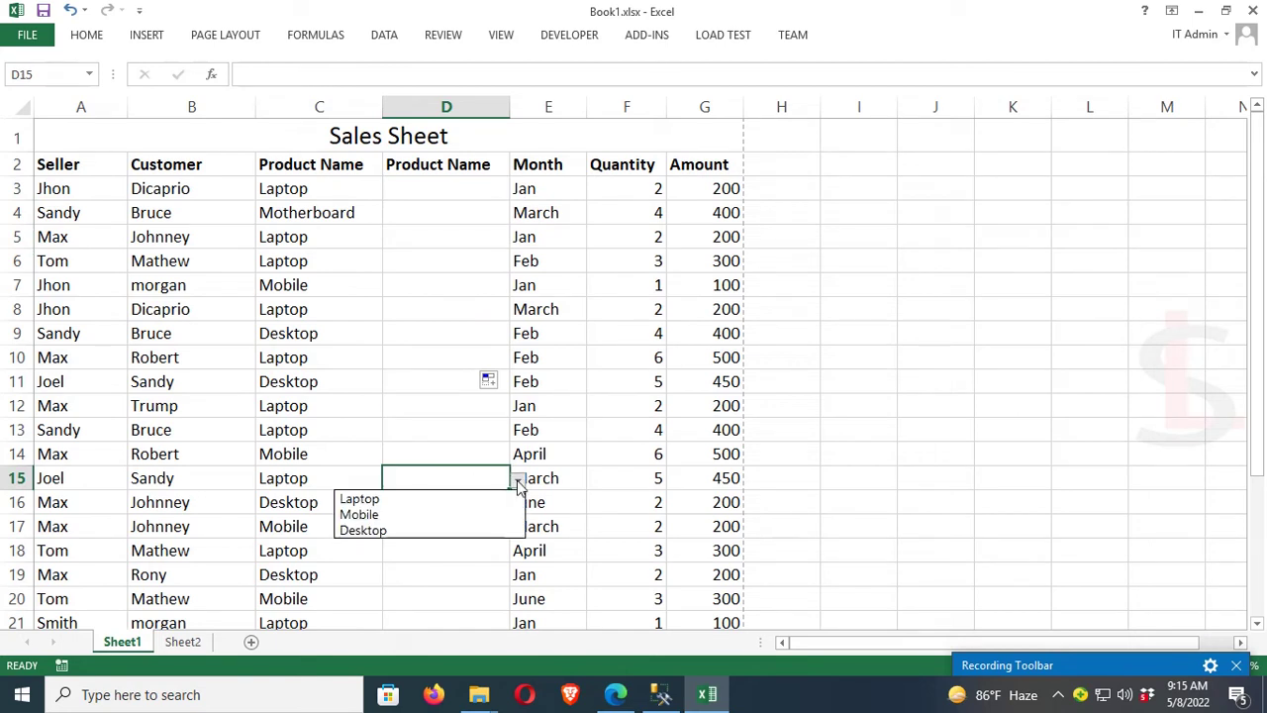
left_click(451, 259)
left_click(481, 305)
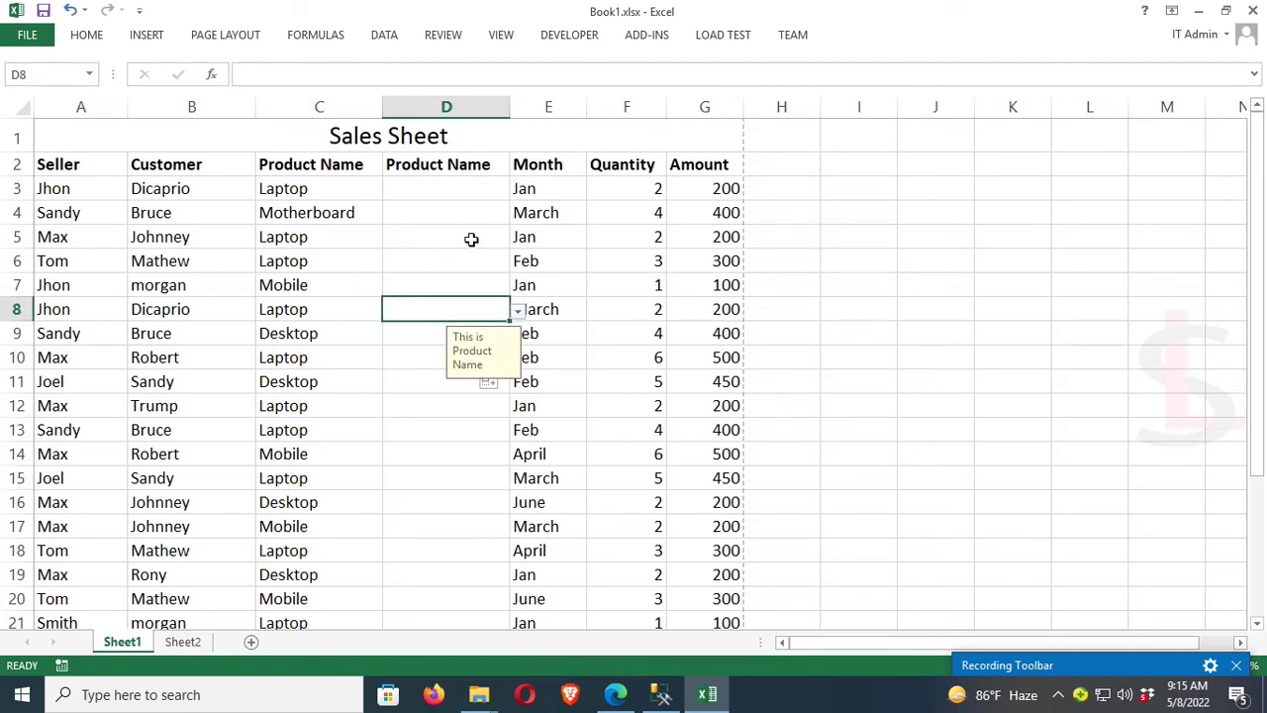
Choose Laptop in D3 from its drop-down list
left_click(488, 191)
left_click(518, 189)
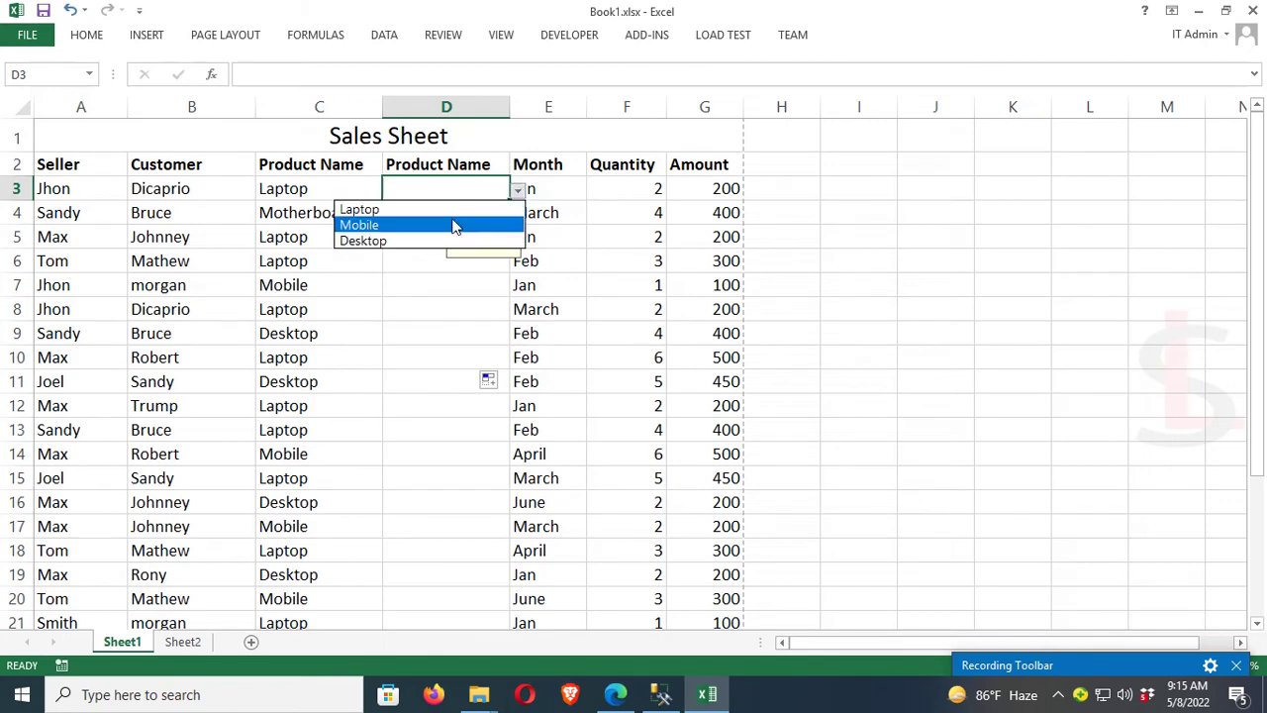
left_click(452, 209)
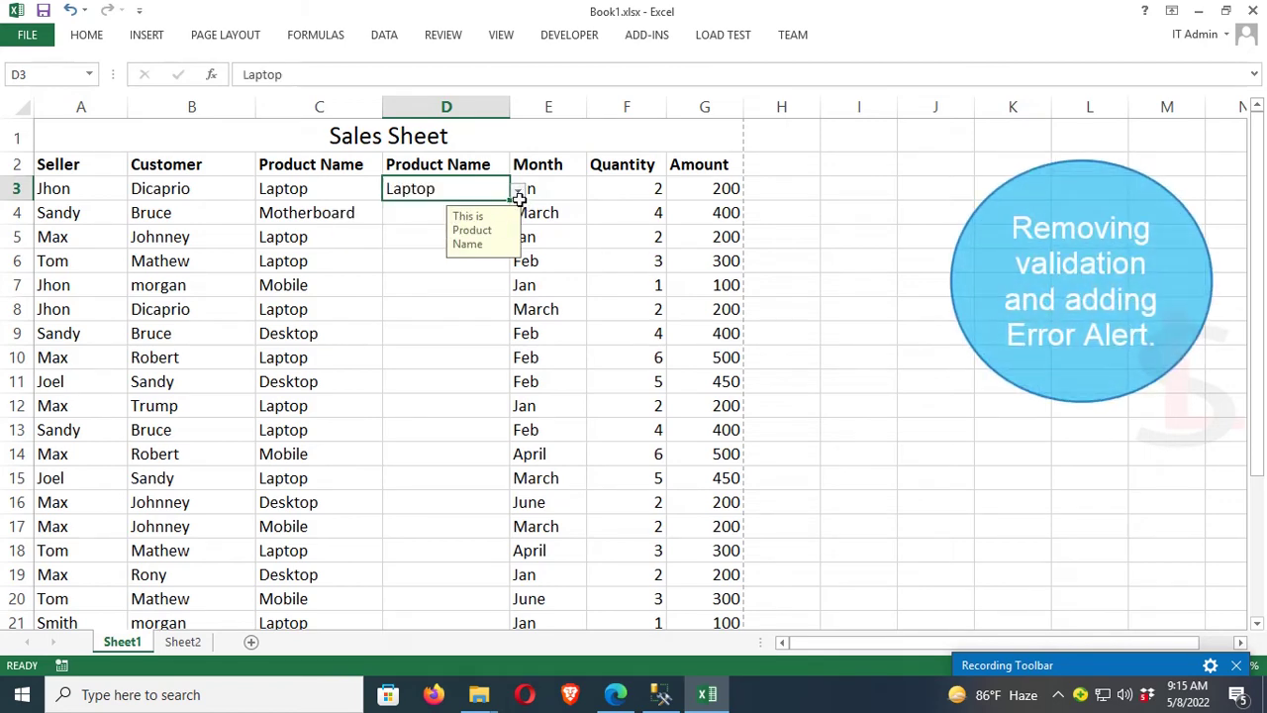
Delete the input message text from the data validation of cell D3
left_click(393, 42)
left_click(786, 104)
left_click(797, 126)
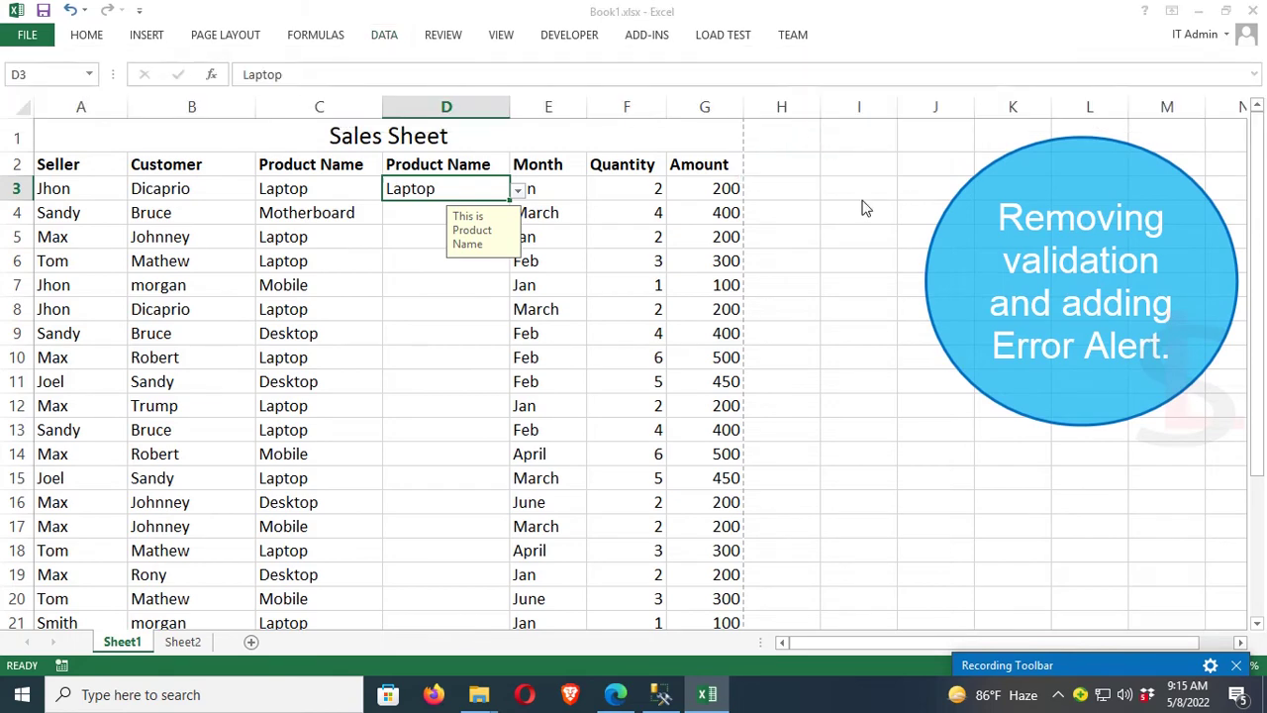
left_click_drag(799, 297, 598, 299)
key("Delete")
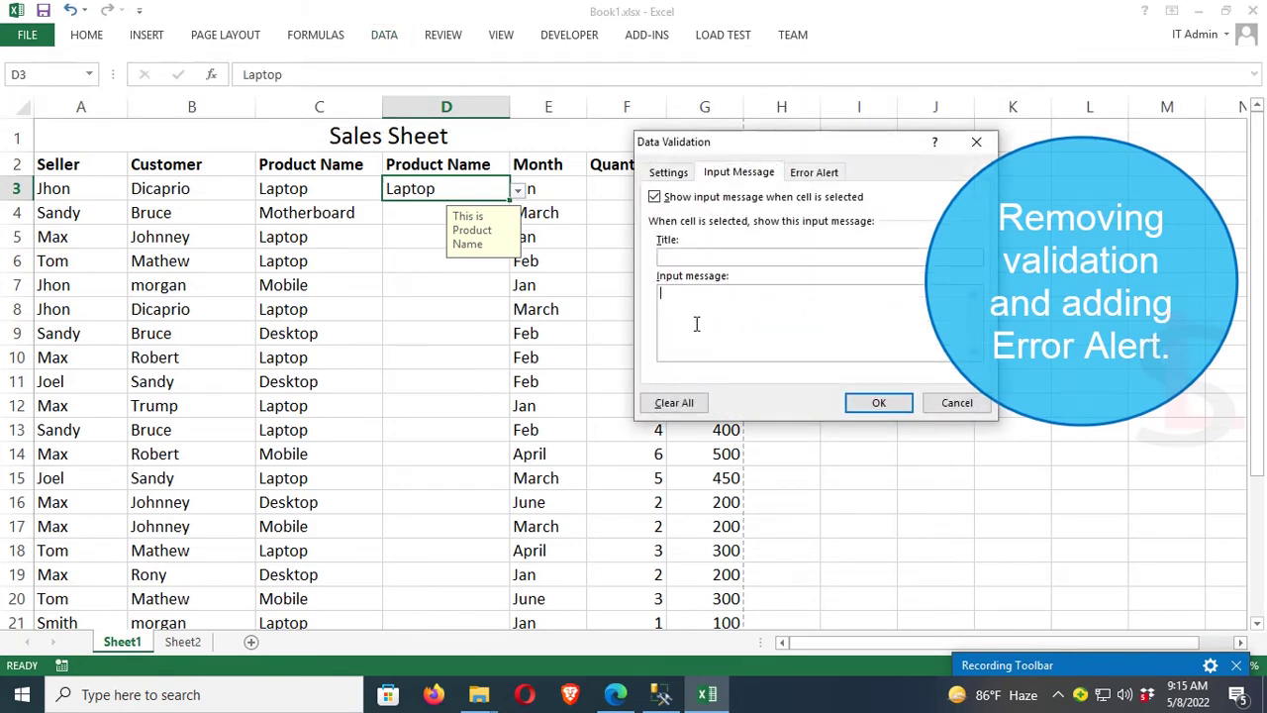
Give D3's validation a Stop error alert titled Error with the message Select from the list, and fill it down to D15
left_click(814, 172)
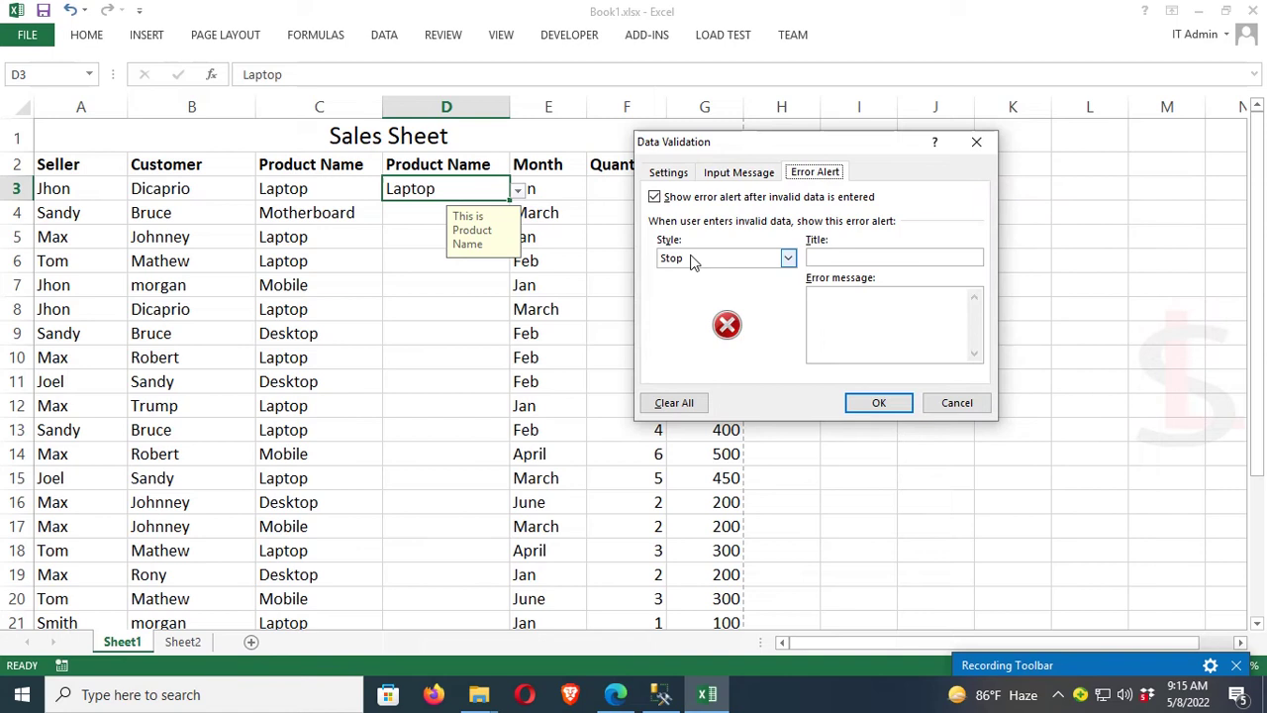
left_click(786, 258)
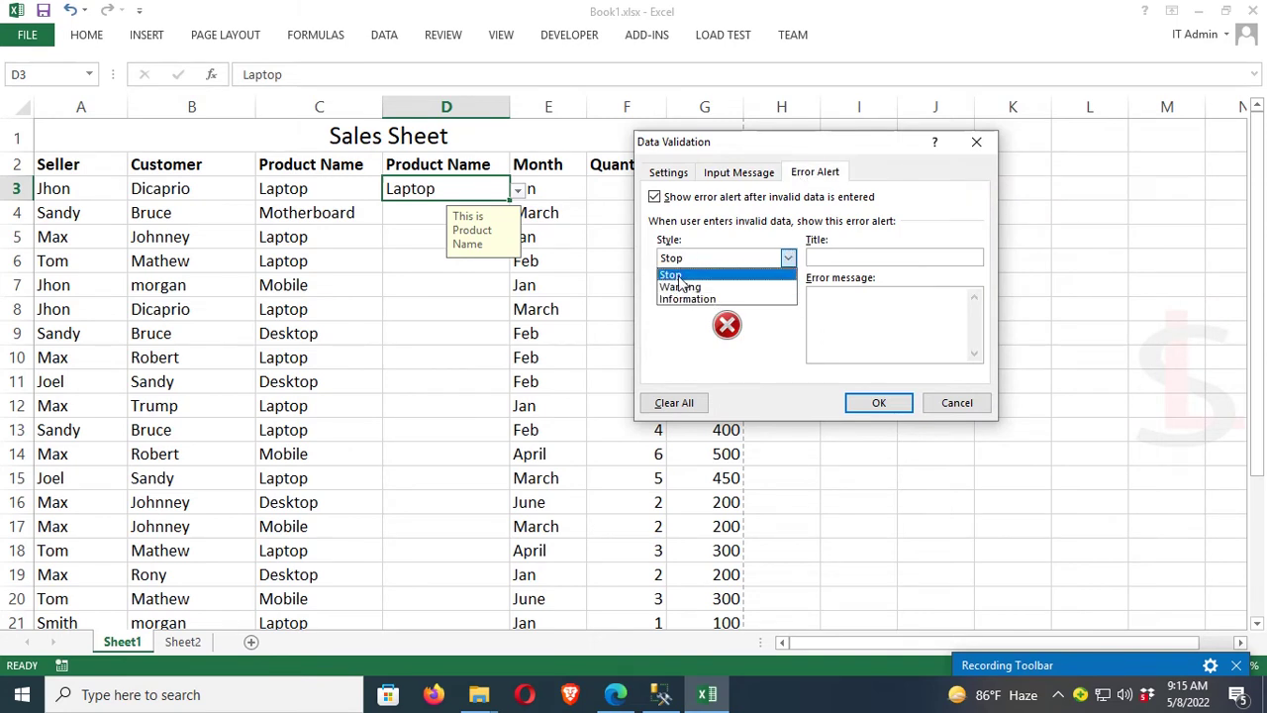
left_click(679, 278)
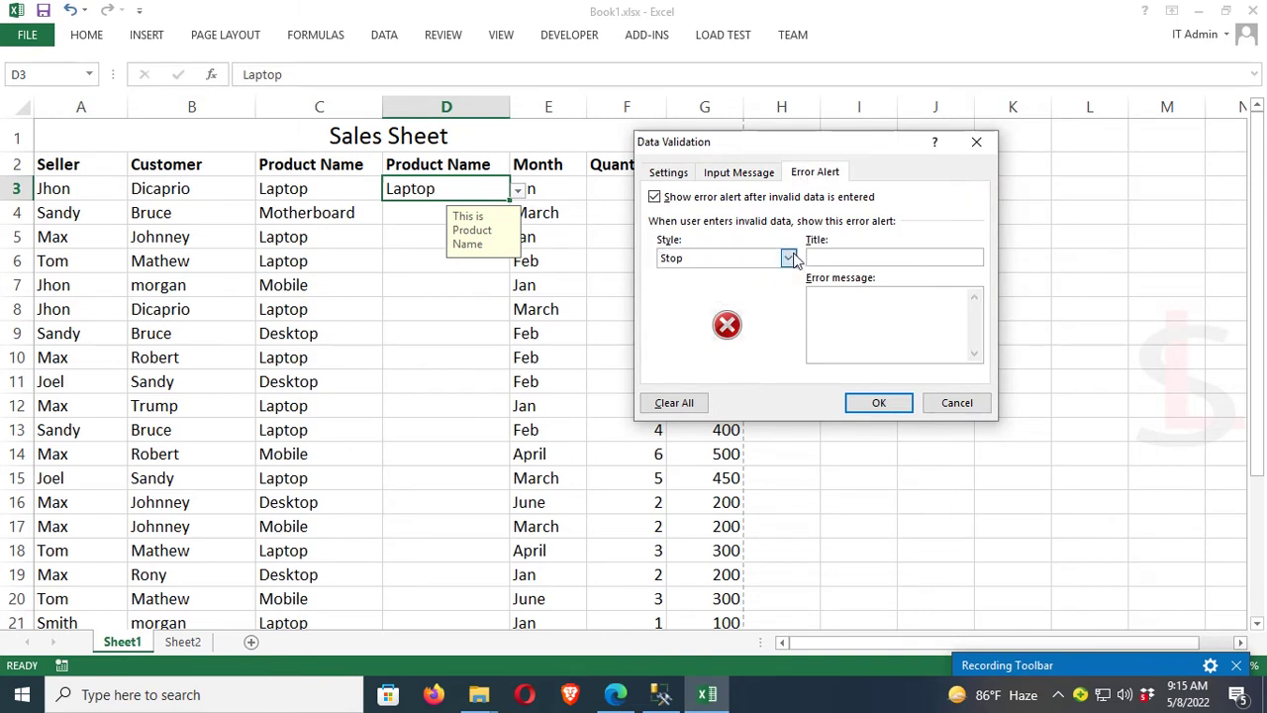
left_click(786, 258)
left_click(679, 275)
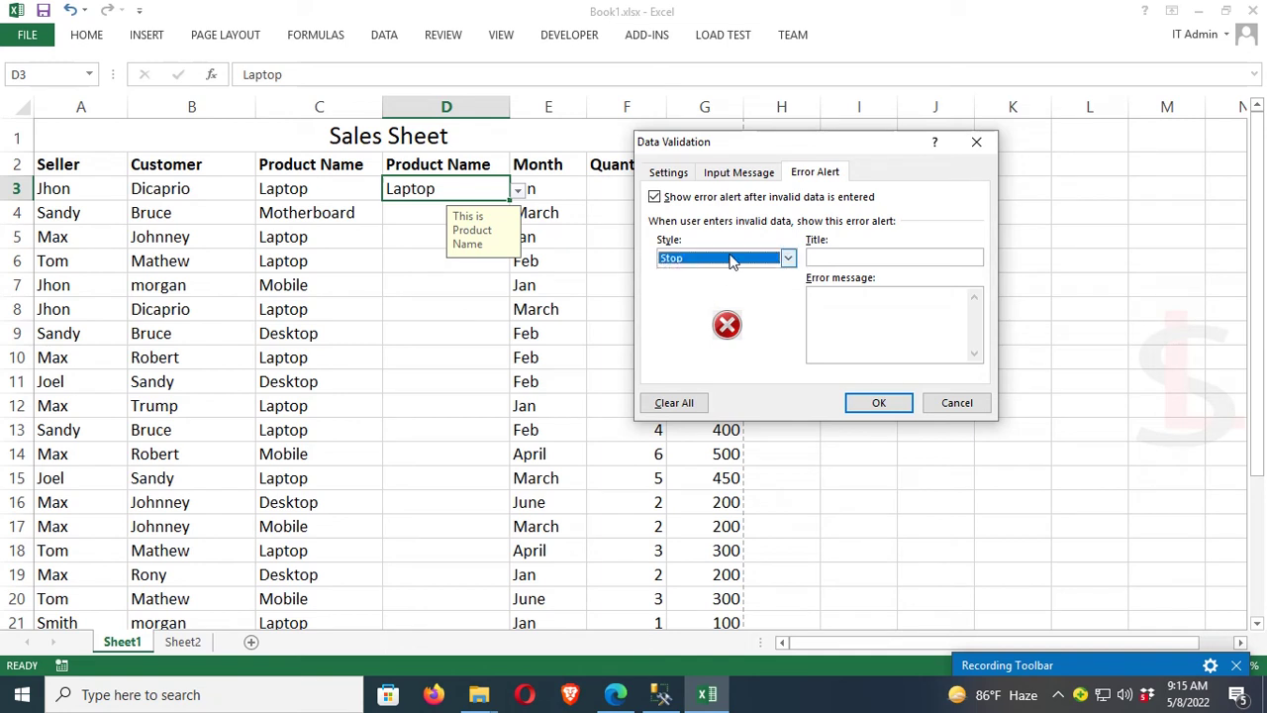
left_click(845, 258)
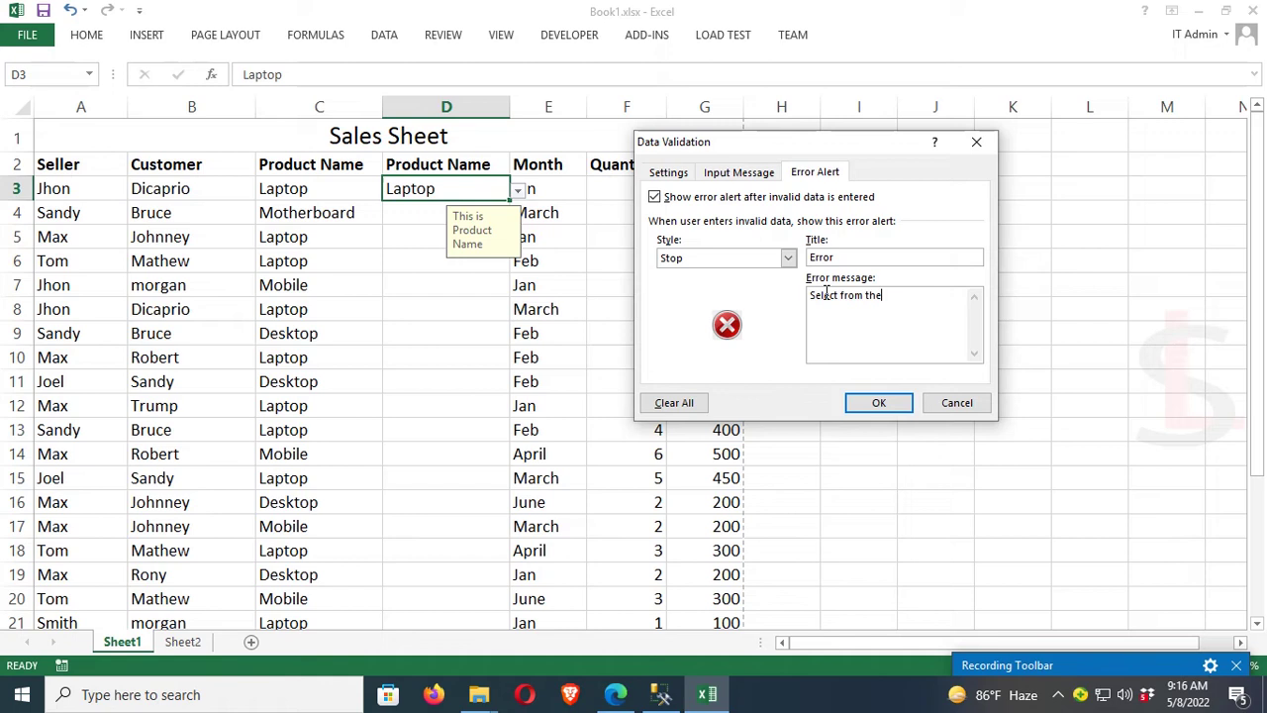
left_click(878, 402)
left_click_drag(512, 205, 500, 482)
Use the cell drop-downs to choose Mobile in D3 and Laptop in D4
left_click(475, 192)
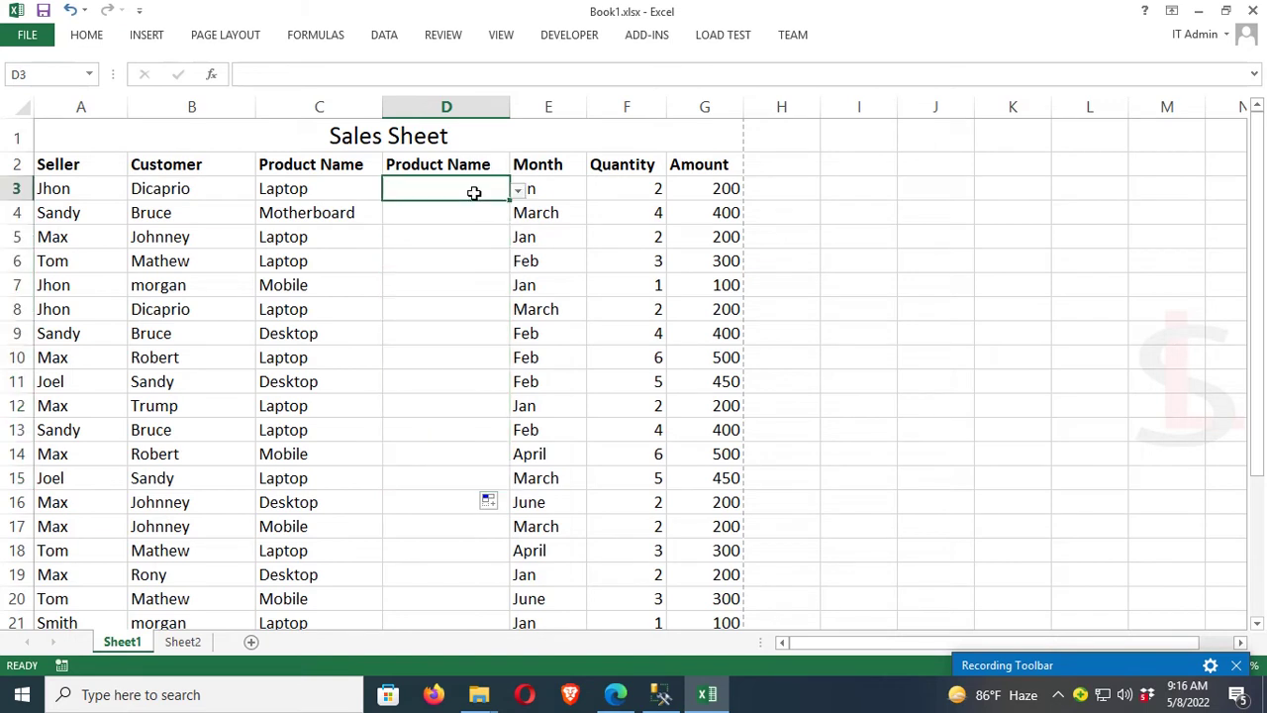
left_click(517, 190)
left_click(430, 225)
left_click(481, 218)
left_click(517, 214)
left_click(461, 234)
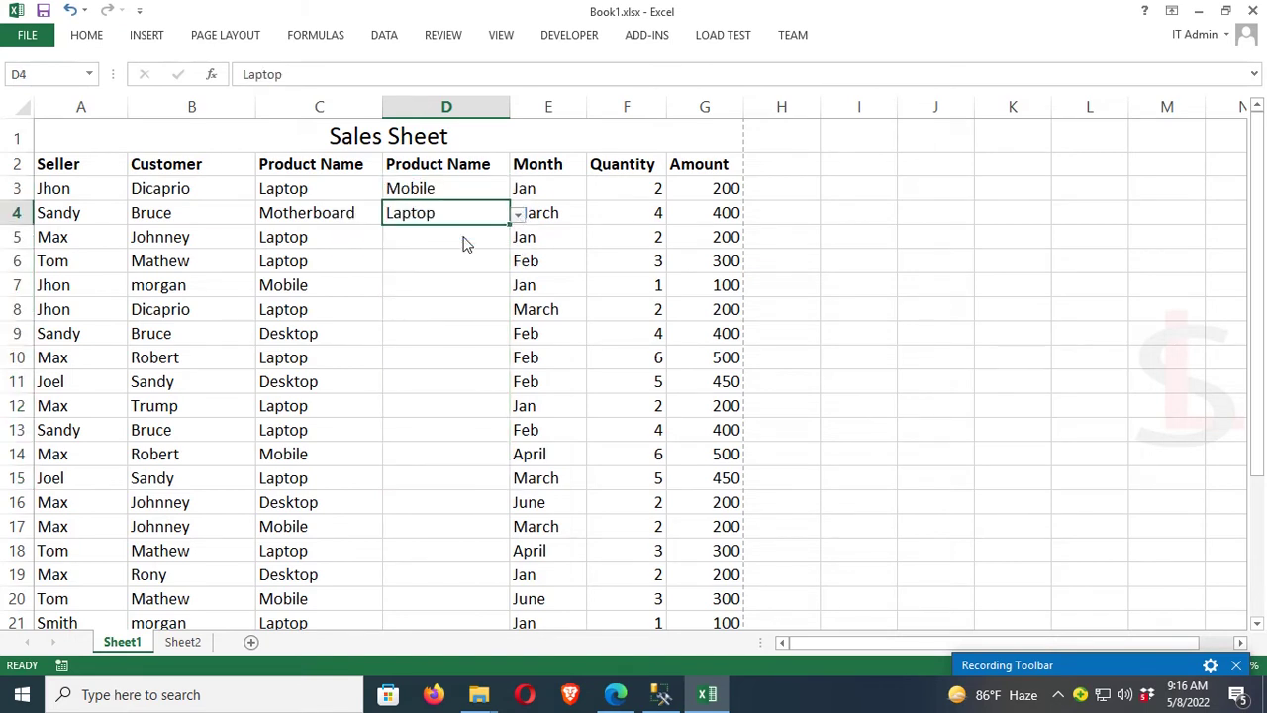
Try to enter the unlisted value Monitor in cell D5, retry once and cancel the entry
left_click(462, 236)
type("Mo")
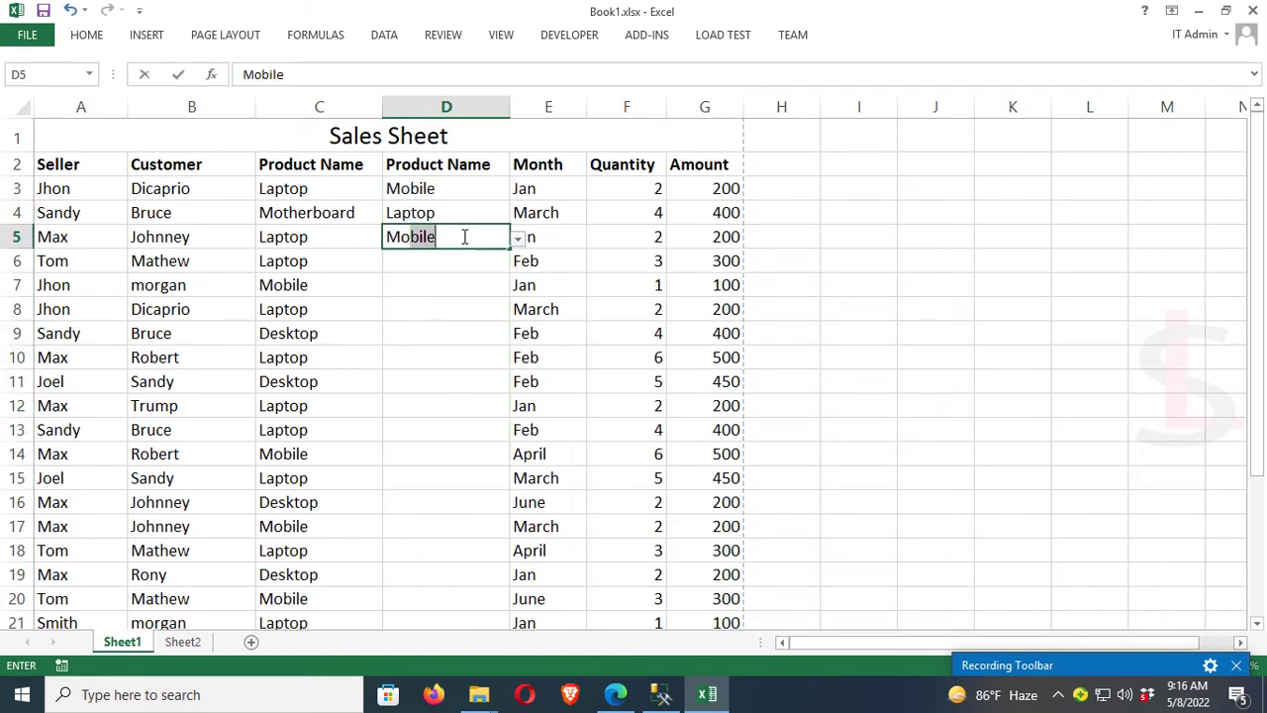
type("nitor")
key("Return")
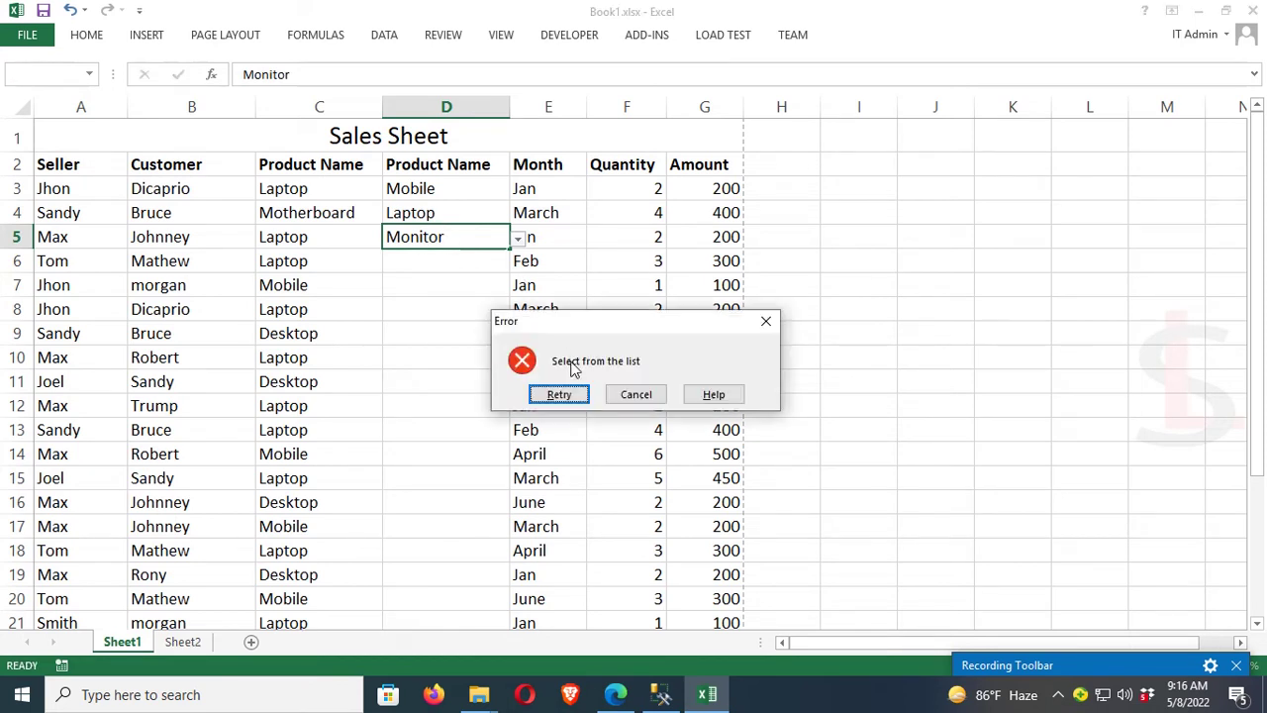
left_click_drag(504, 326, 532, 326)
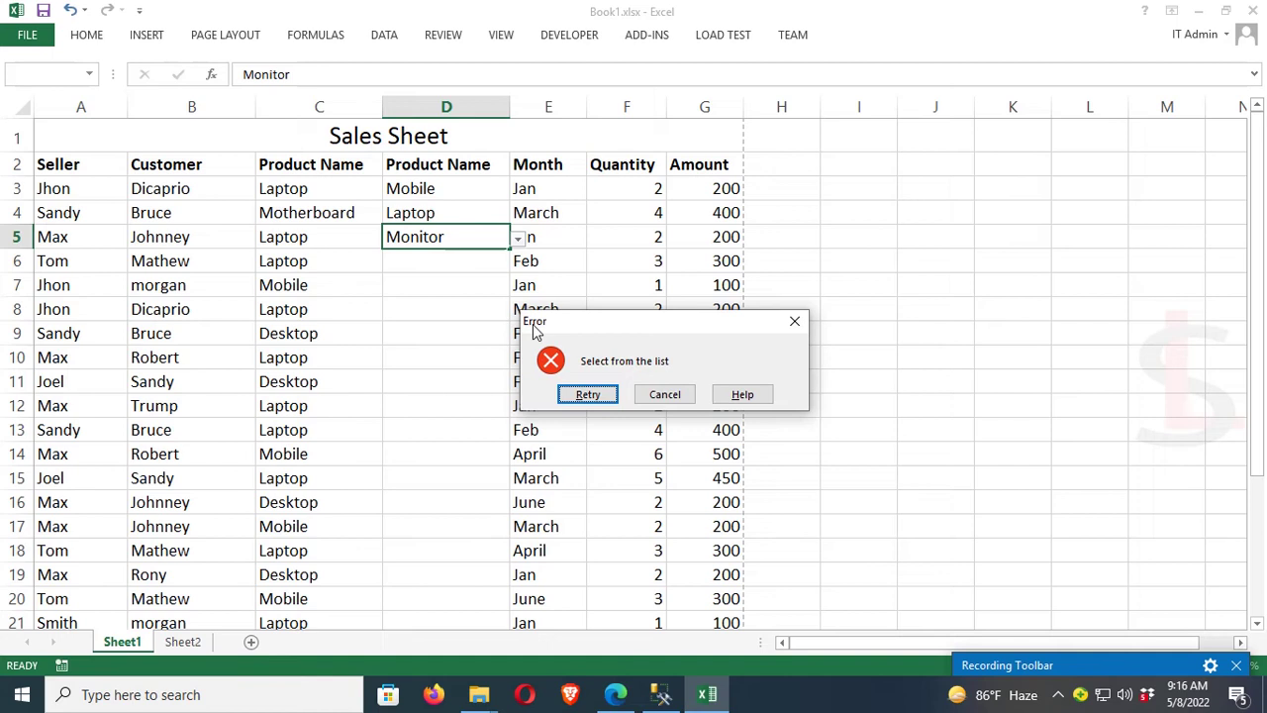
left_click(588, 394)
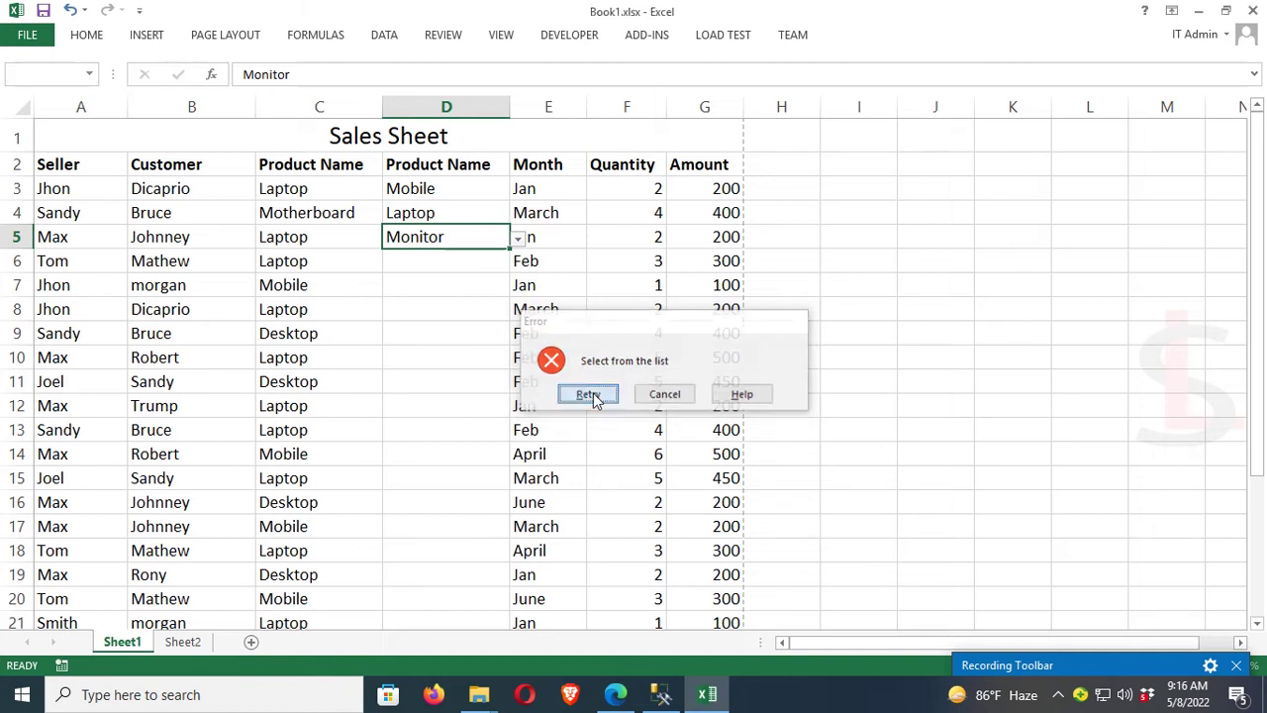
key("Return")
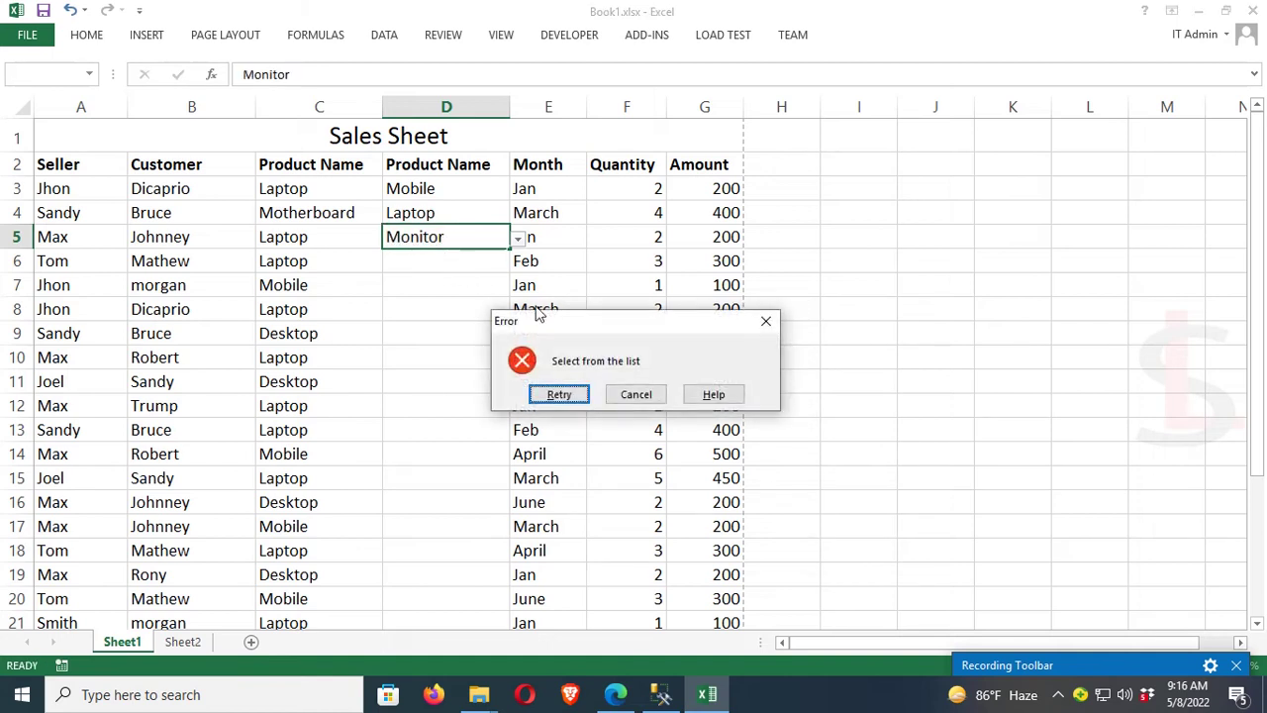
left_click(635, 395)
Open the product drop-down list in cell D5
left_click(518, 240)
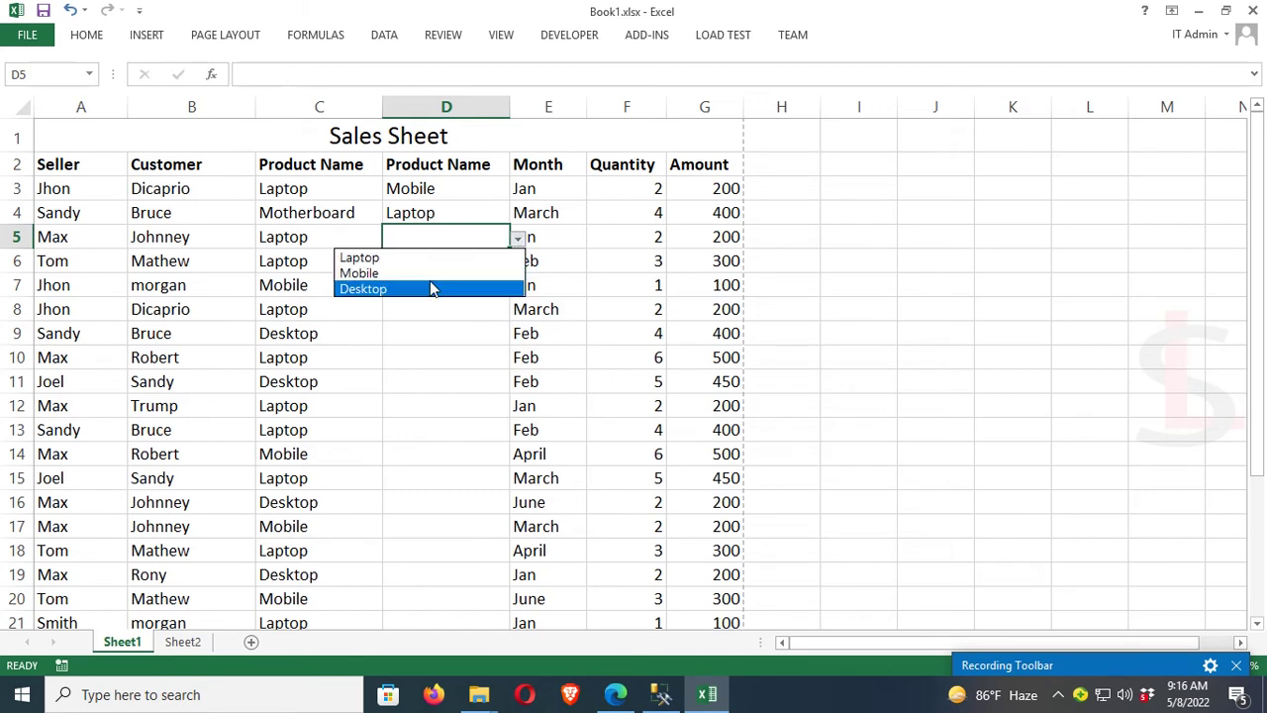
left_click(427, 286)
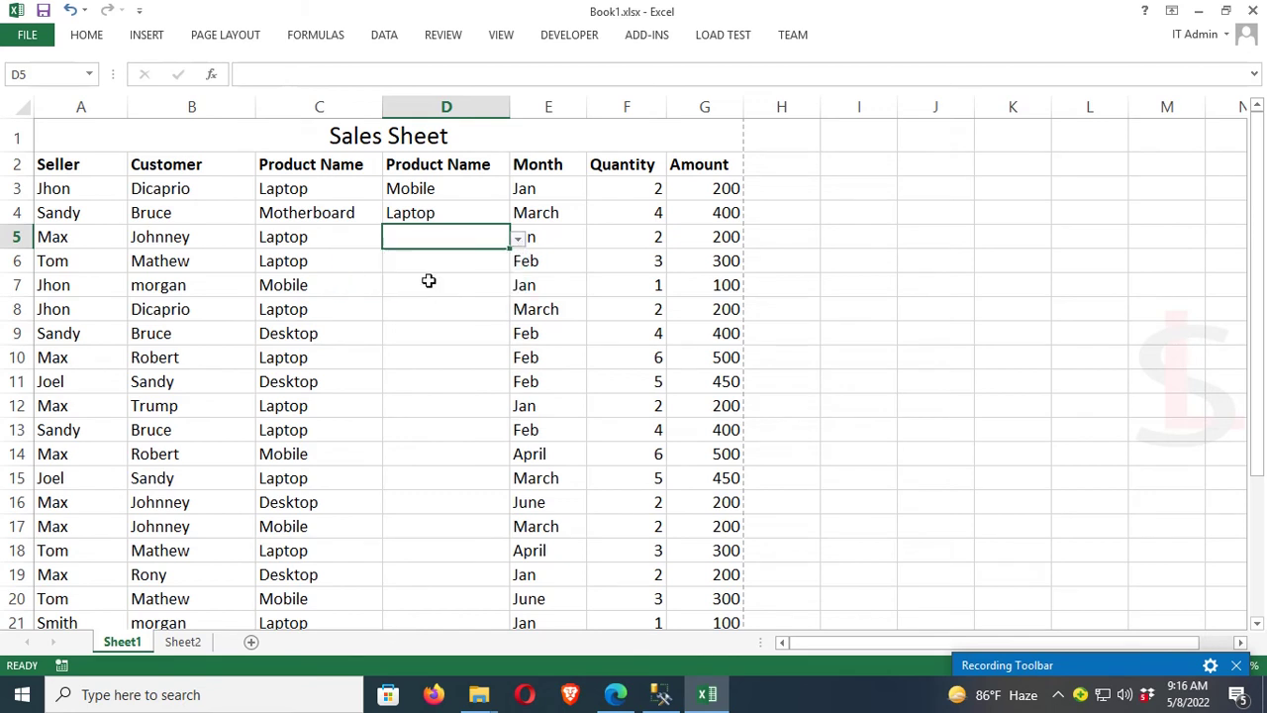
left_click(454, 195)
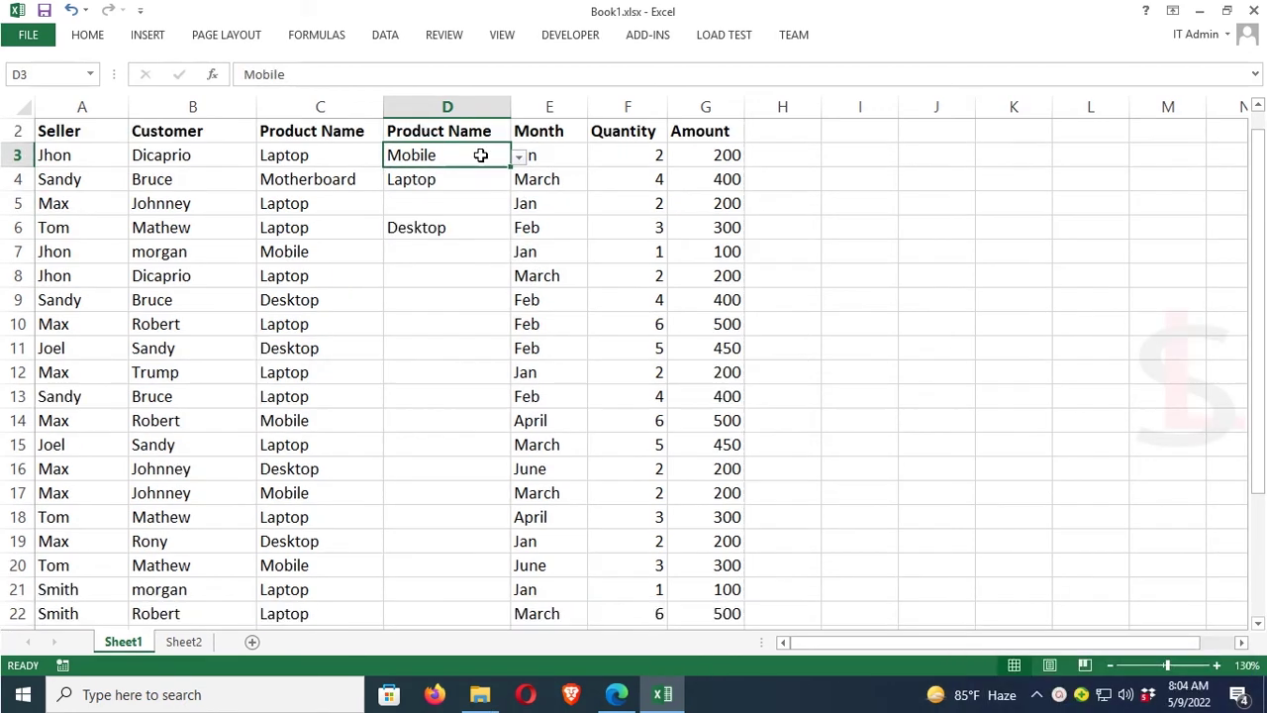
Choose Laptop in D12 from its drop-down list
left_click(461, 297)
left_click(485, 371)
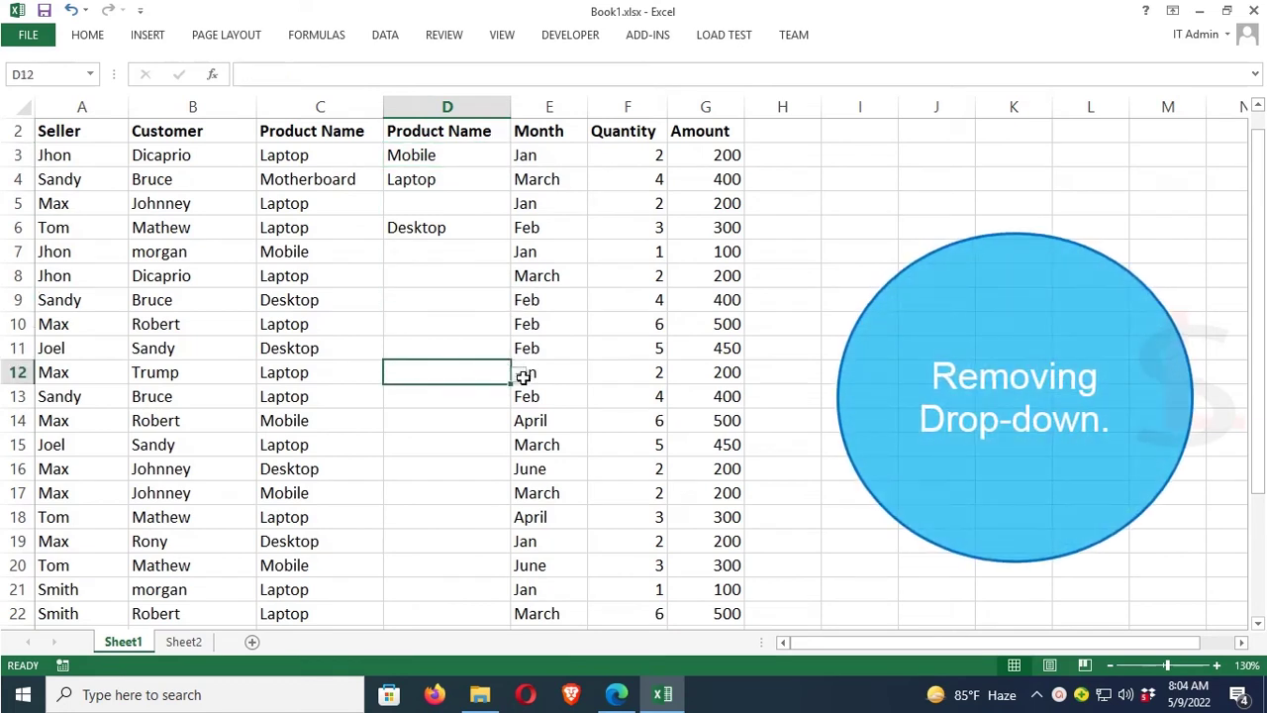
left_click(518, 373)
left_click(443, 409)
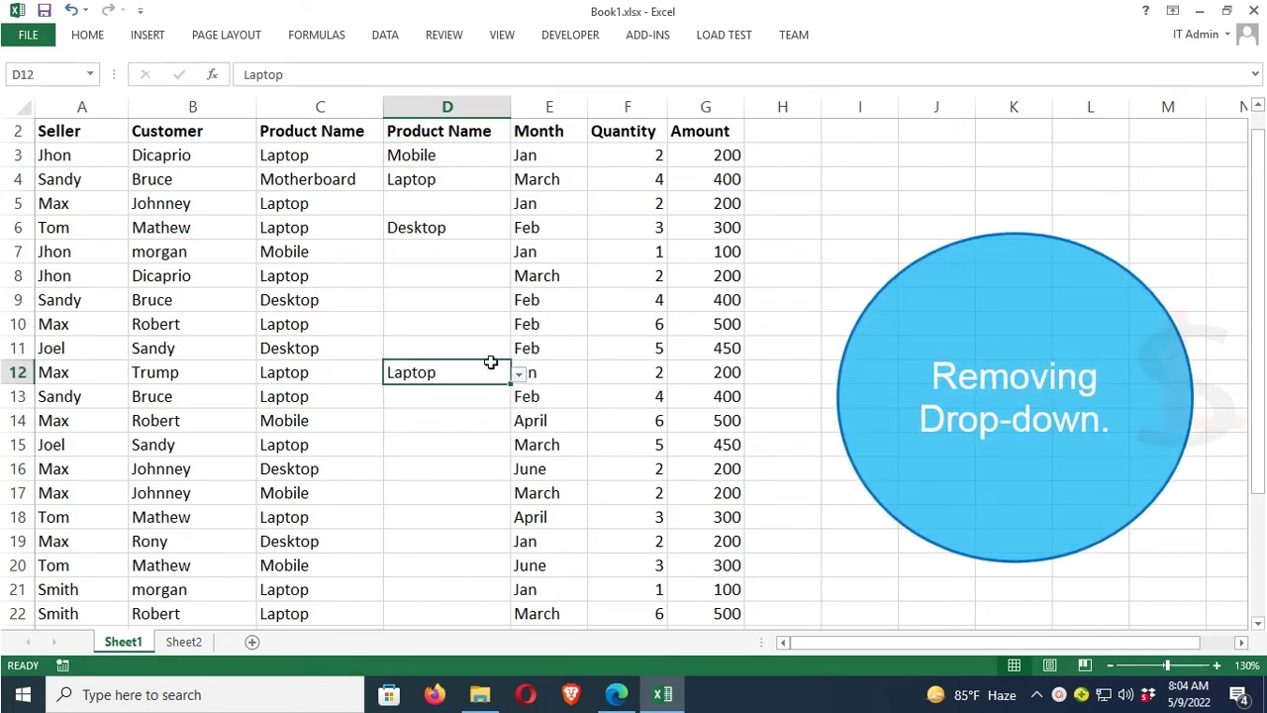
left_click(485, 332)
left_click(486, 379)
left_click(468, 424)
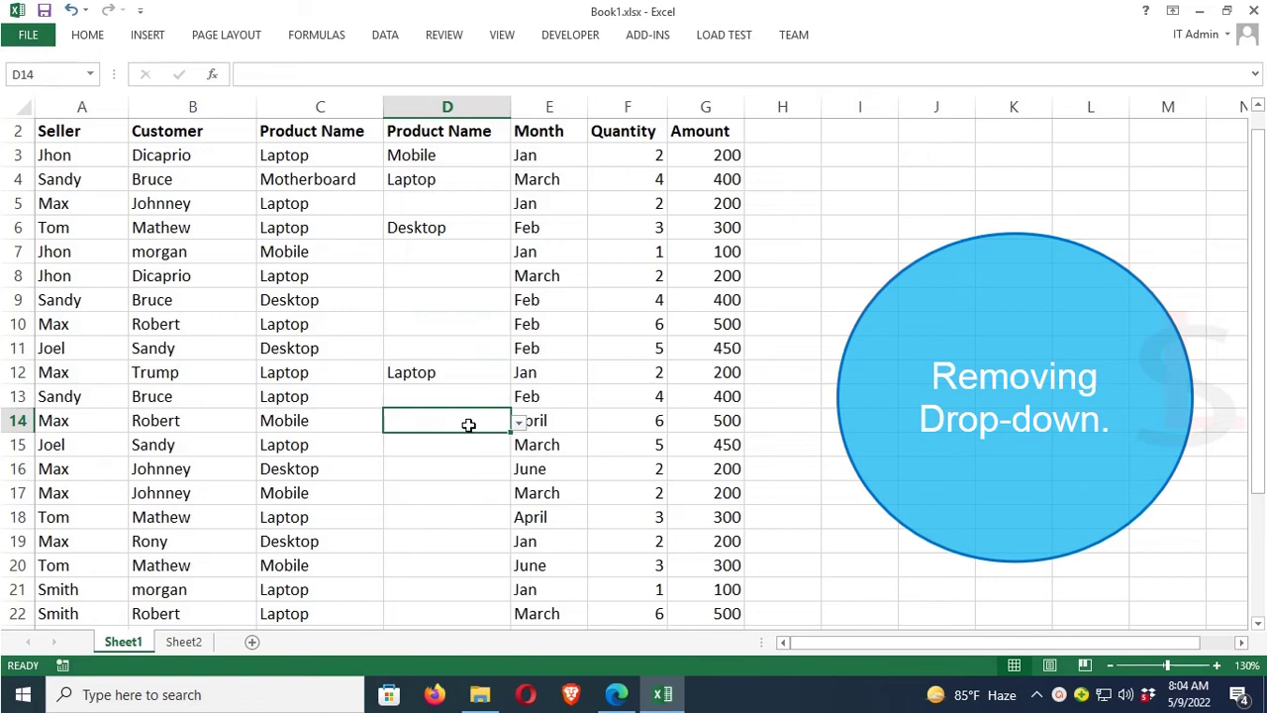
Remove the drop-down list from cells D3:D29 by setting their data validation to allow any value
left_click(457, 155)
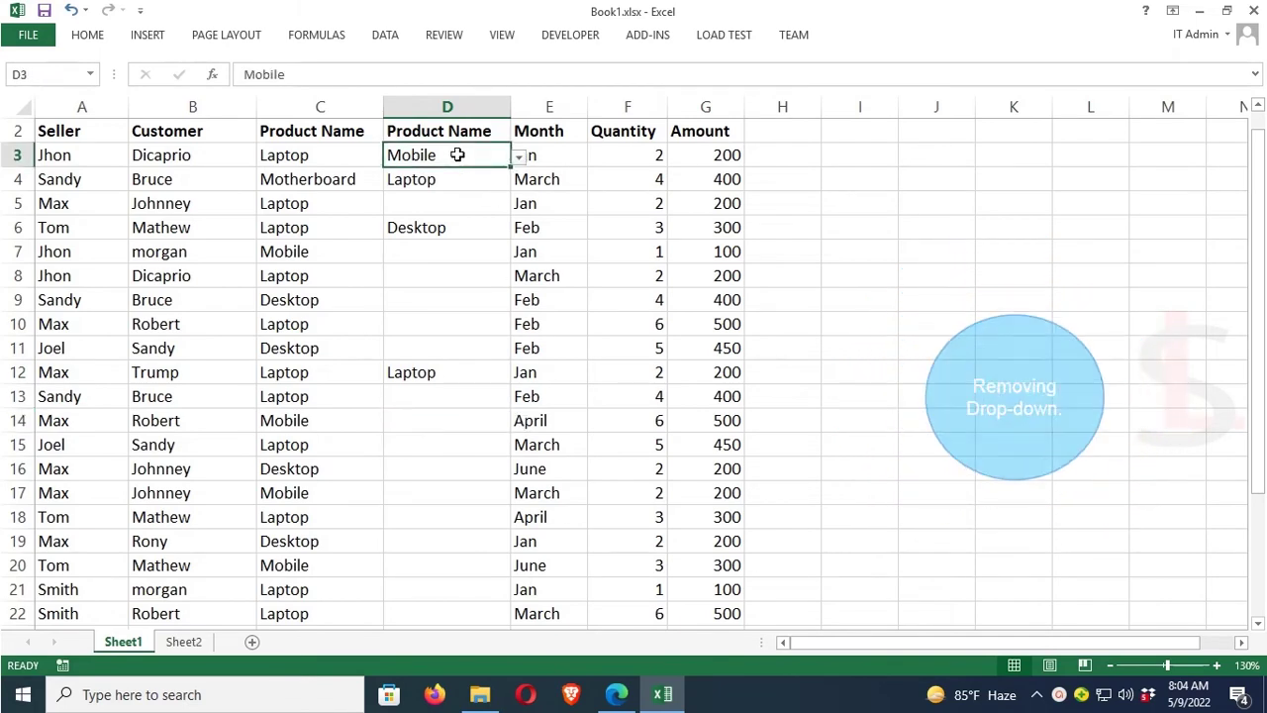
scroll(458, 155, "down", 1)
scroll(462, 299, "down", 3)
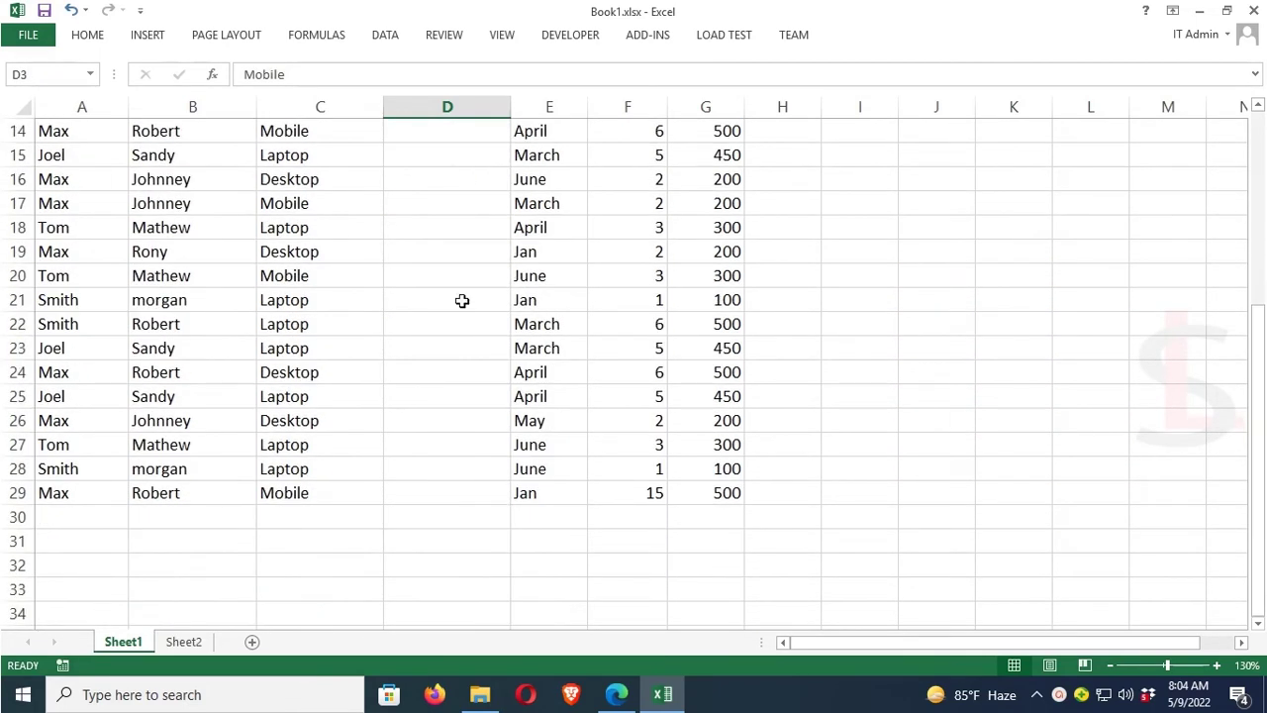
left_click(443, 485, "shift")
scroll(461, 181, "up", 2)
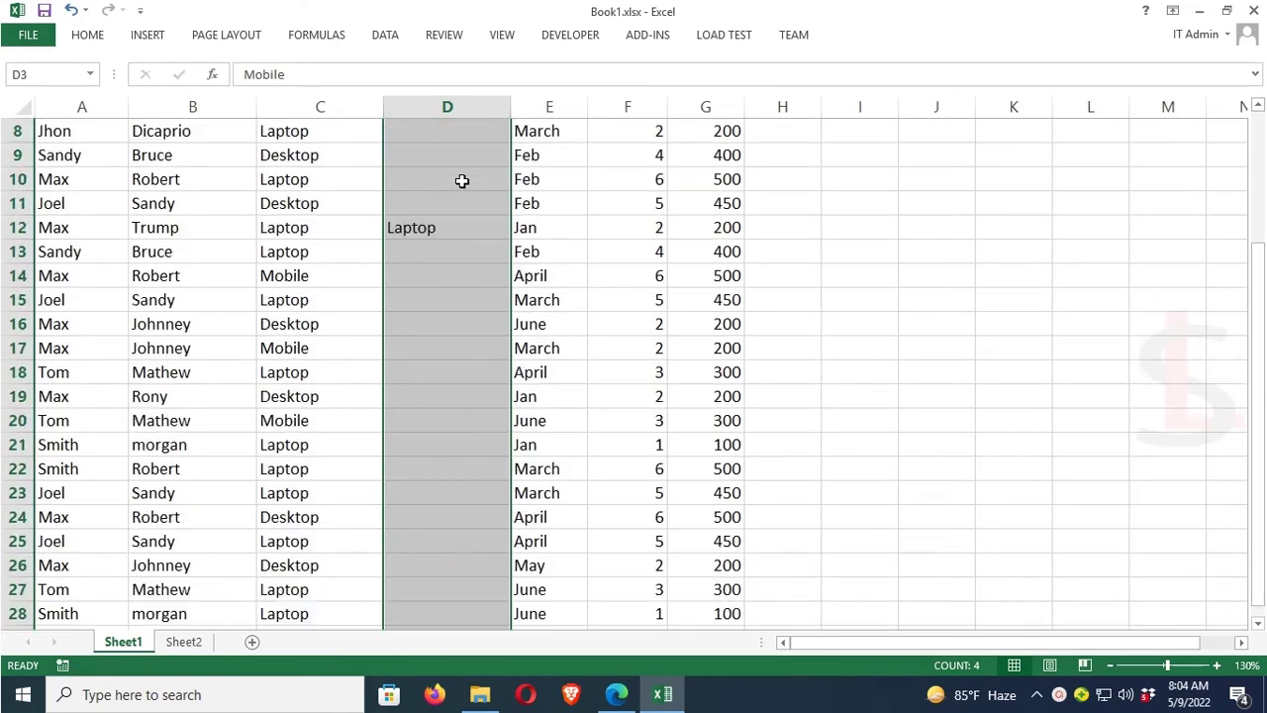
scroll(461, 180, "up", 3)
left_click(392, 35)
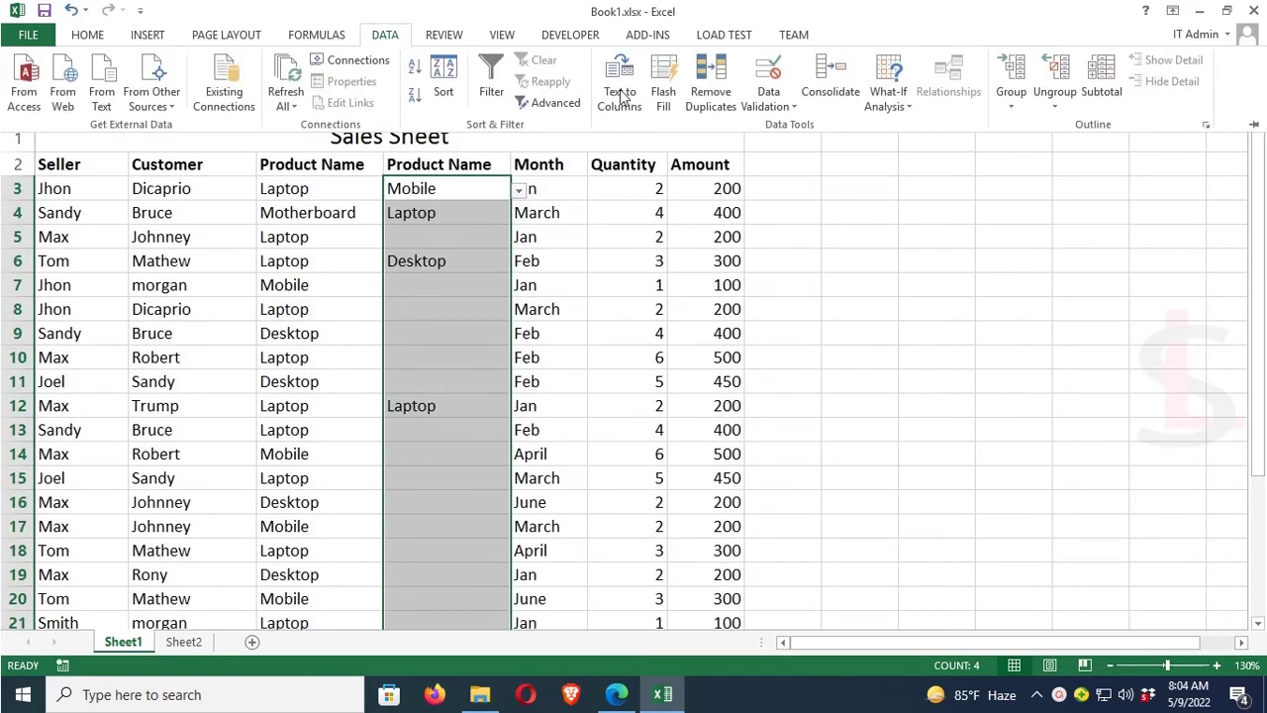
left_click(795, 106)
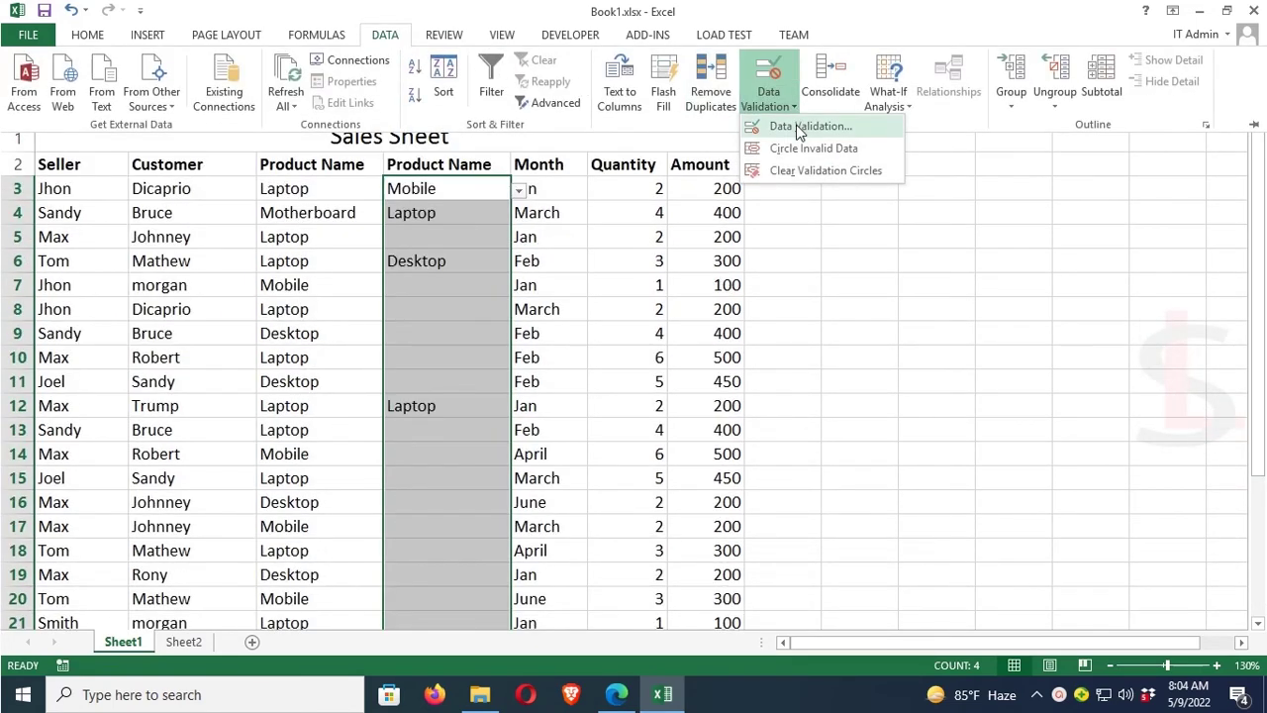
left_click(800, 122)
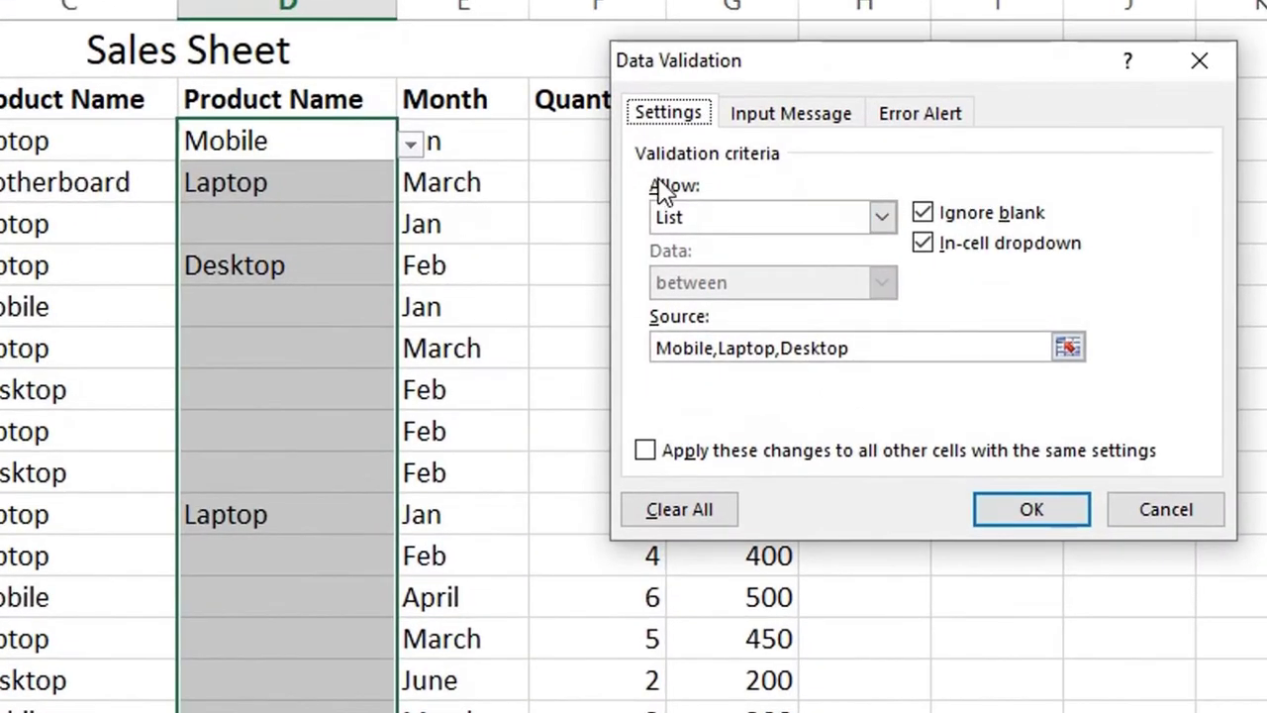
left_click(882, 218)
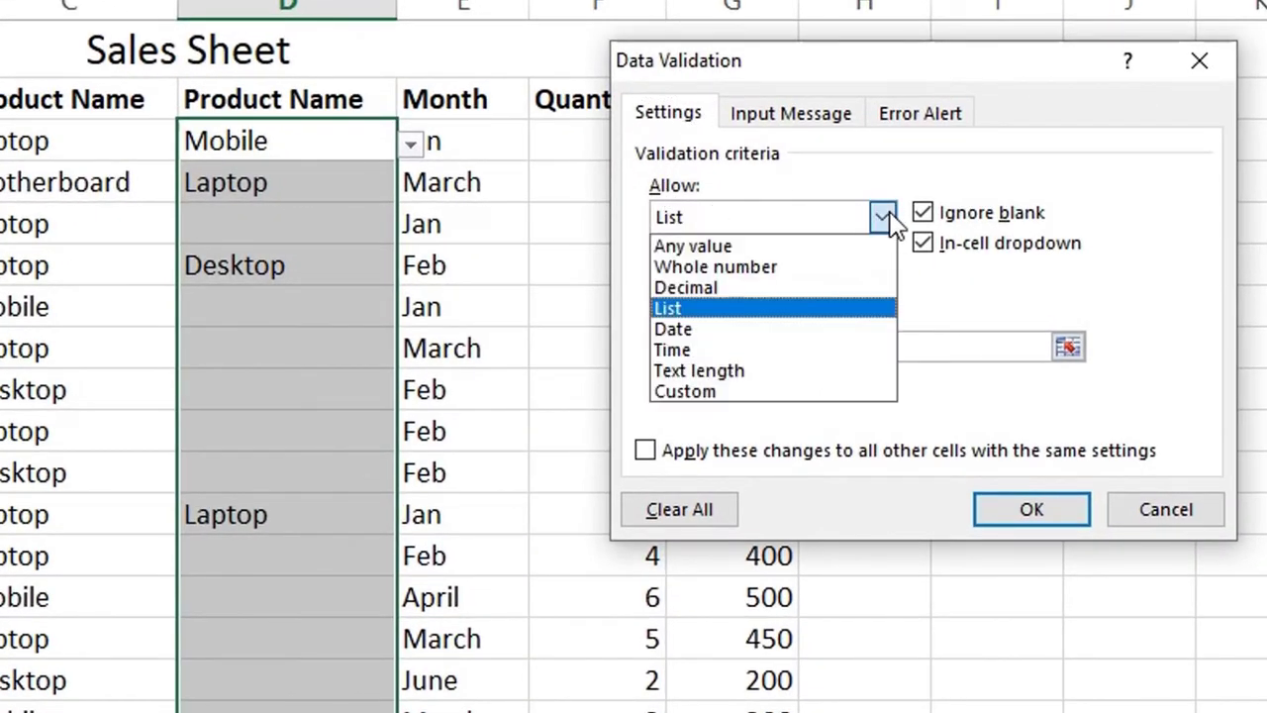
left_click(738, 249)
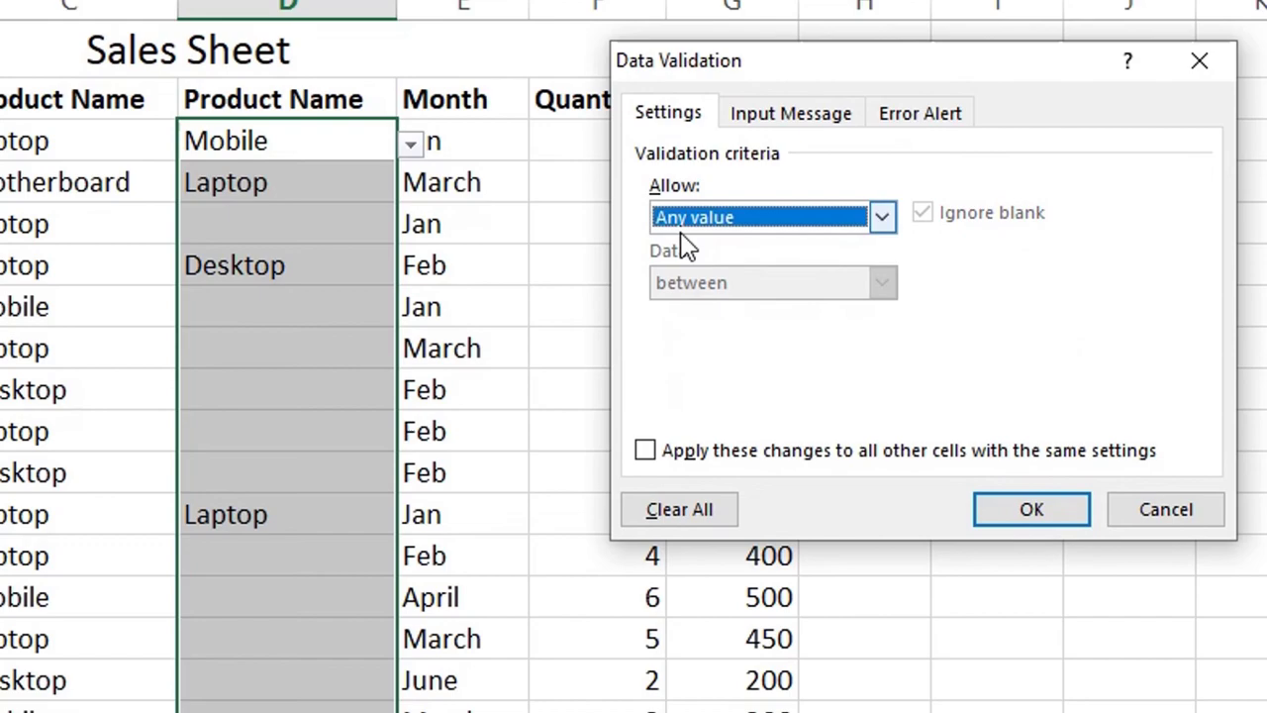
left_click(1038, 511)
Test the cleared Product Name cells by entering the unlisted text "l;;jj;" in D9
left_click(269, 259)
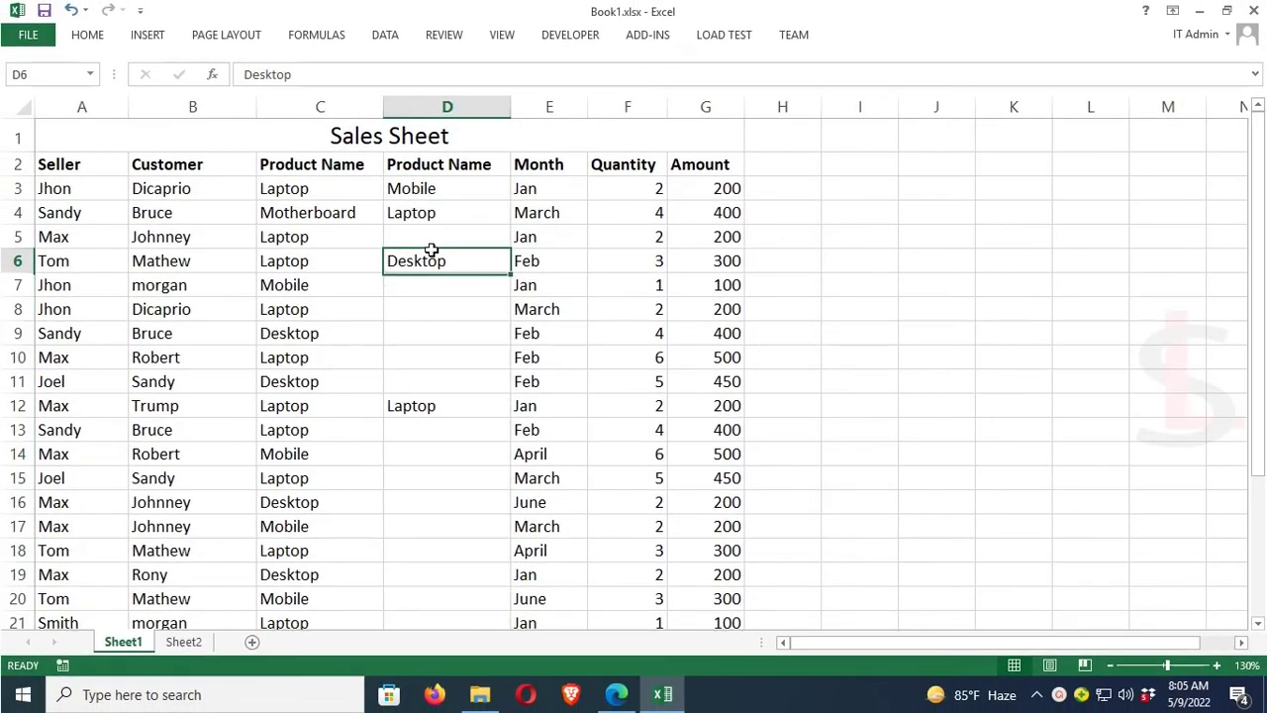
left_click(313, 376)
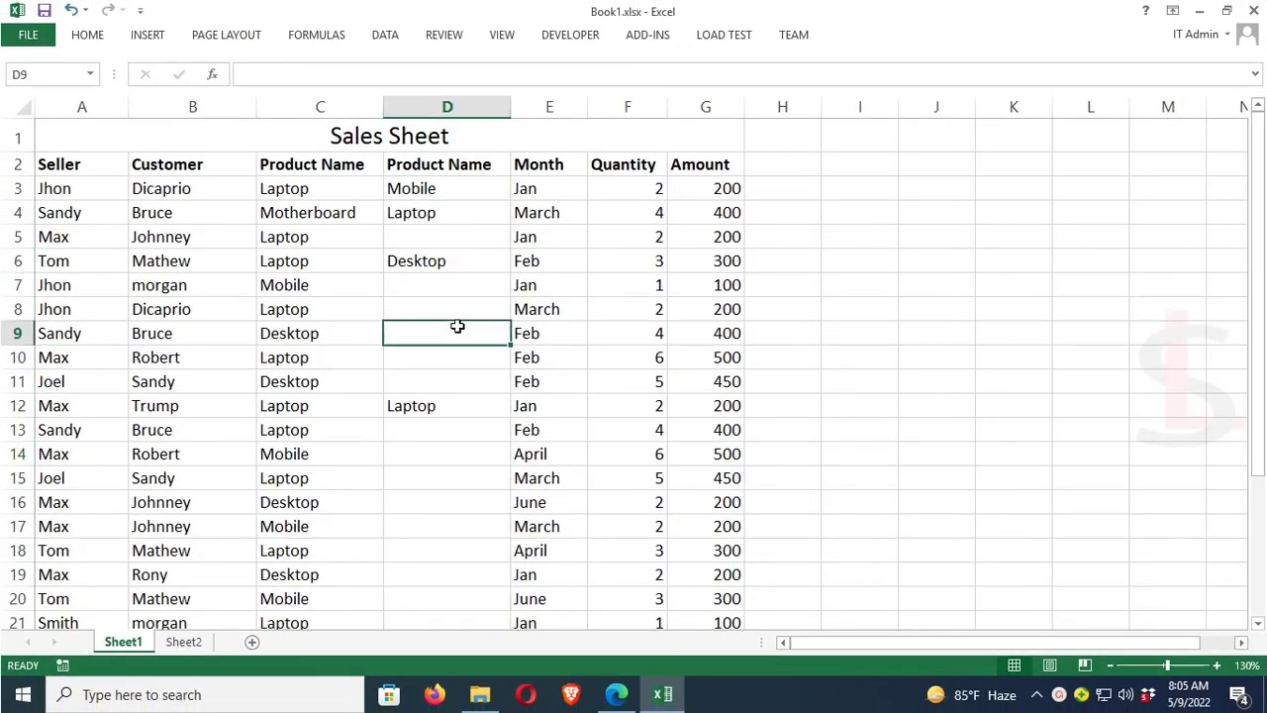
type("l;;jj;")
key("Return")
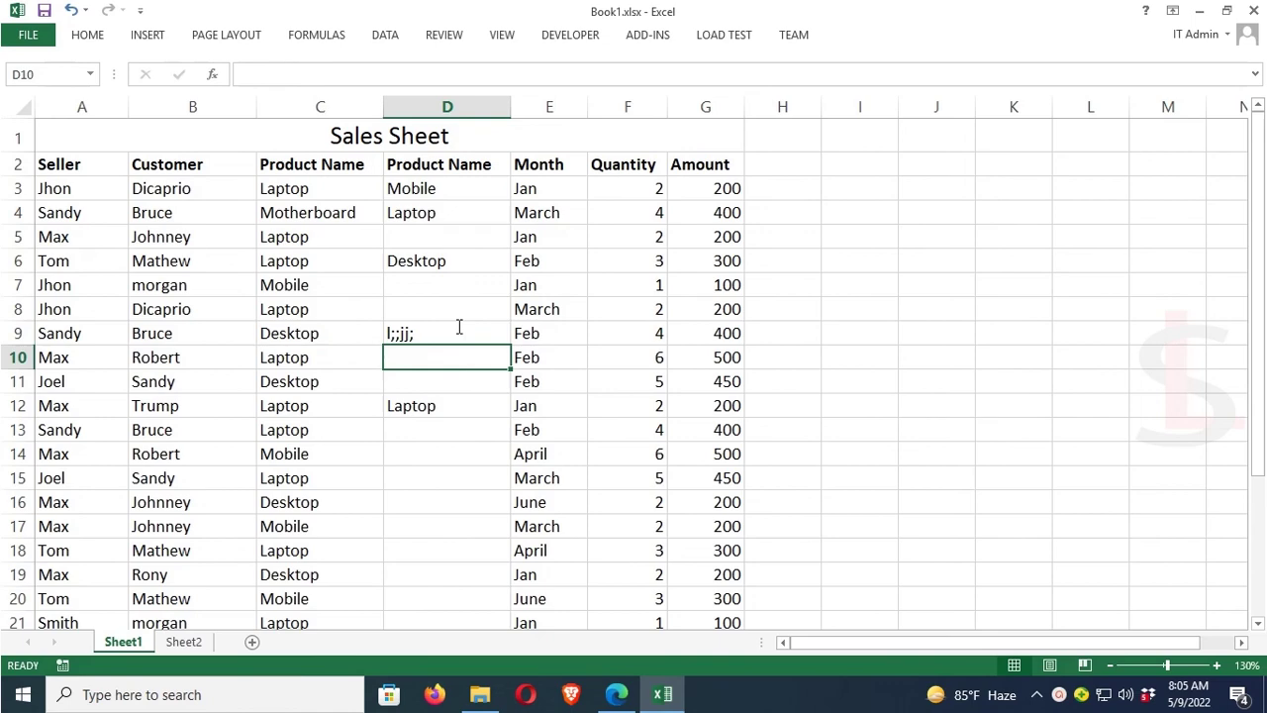